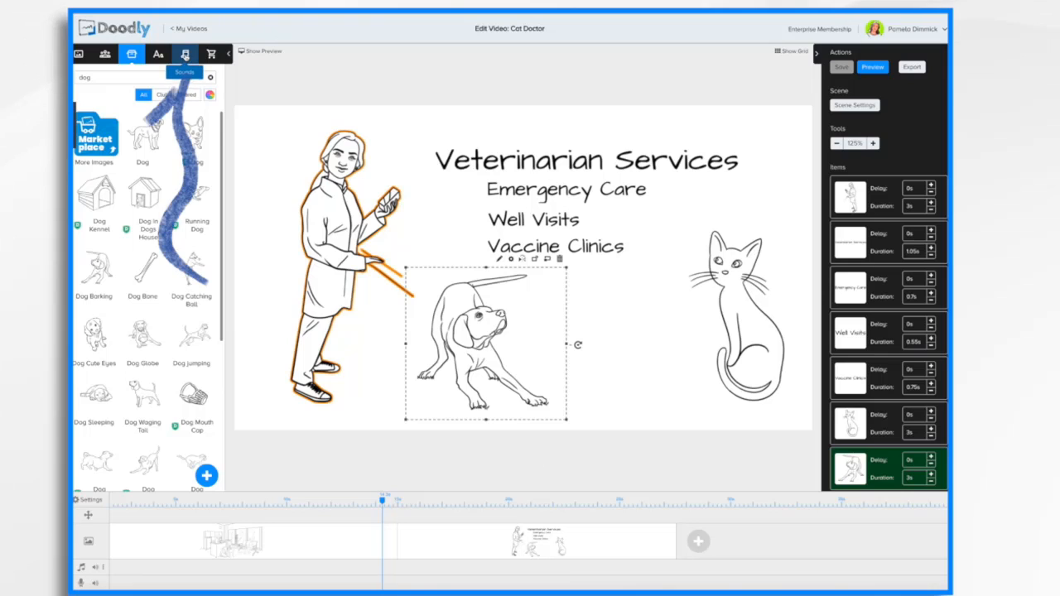
# Import Dummy Voiceover.mp3 into the sound library with the title Dummy Voiceover
pyautogui.click(185, 54)
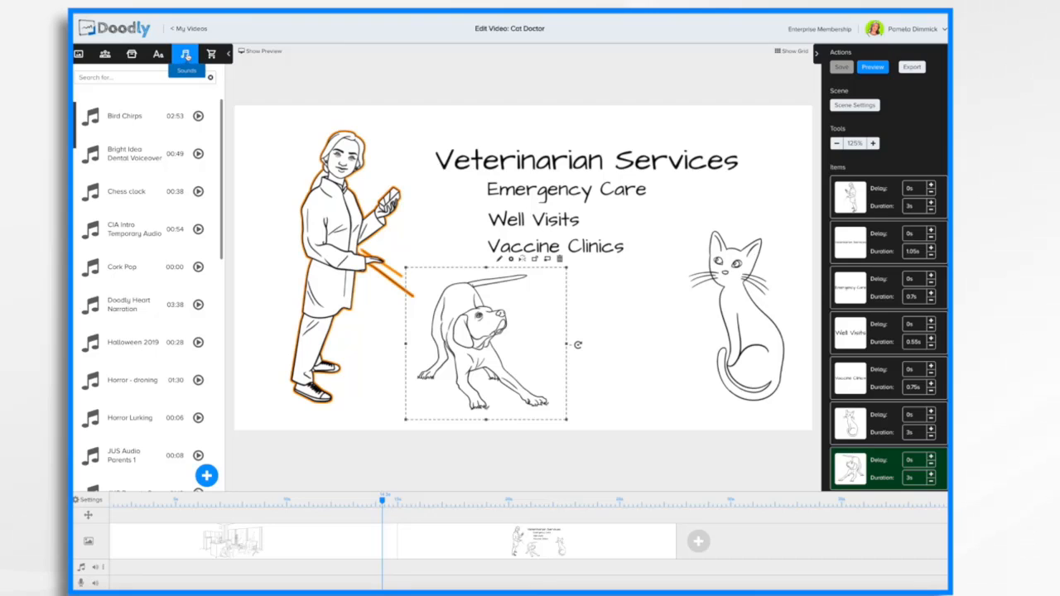
pyautogui.click(207, 477)
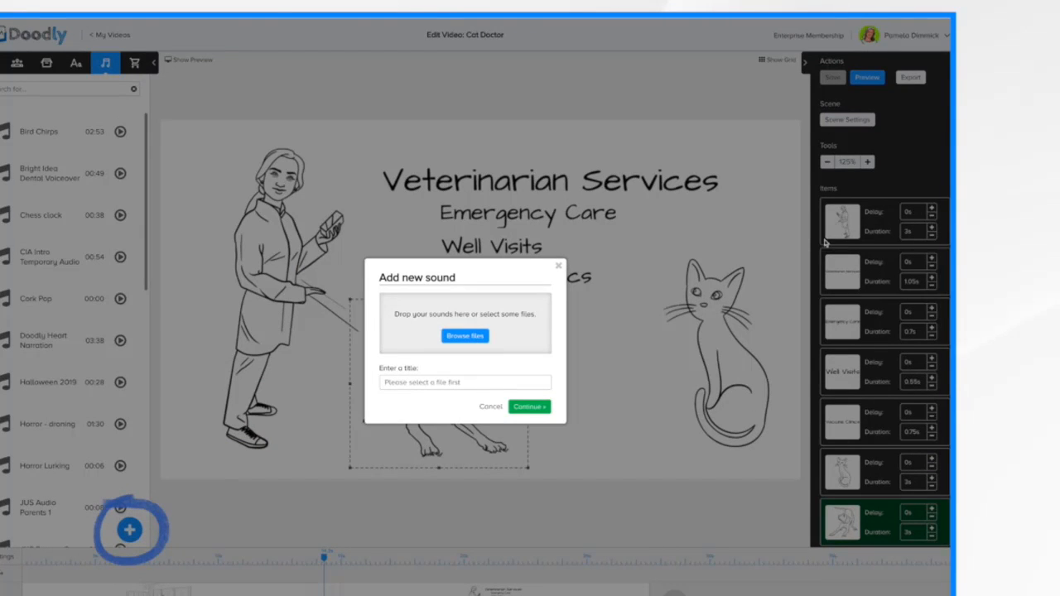
pyautogui.moveTo(870, 186); pyautogui.dragTo(481, 330)
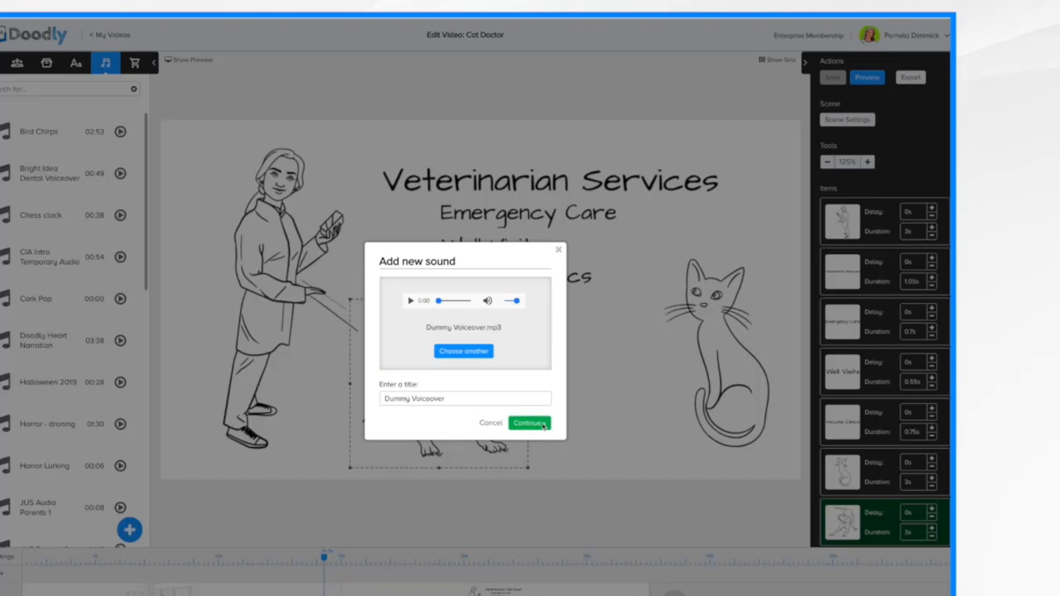
pyautogui.click(535, 424)
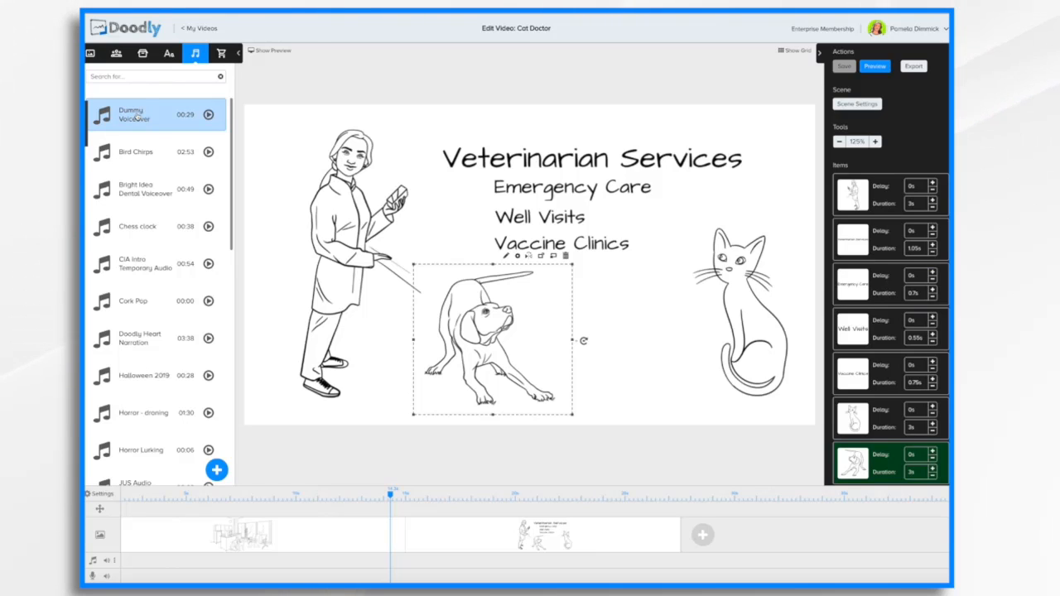
# Place the Dummy Voiceover sound on the voiceover track, adjust its timing, and move the playhead back into the first scene
pyautogui.moveTo(135, 116)
pyautogui.mouseDown()
pyautogui.moveTo(158, 523)
pyautogui.moveTo(171, 577)
pyautogui.mouseUp()
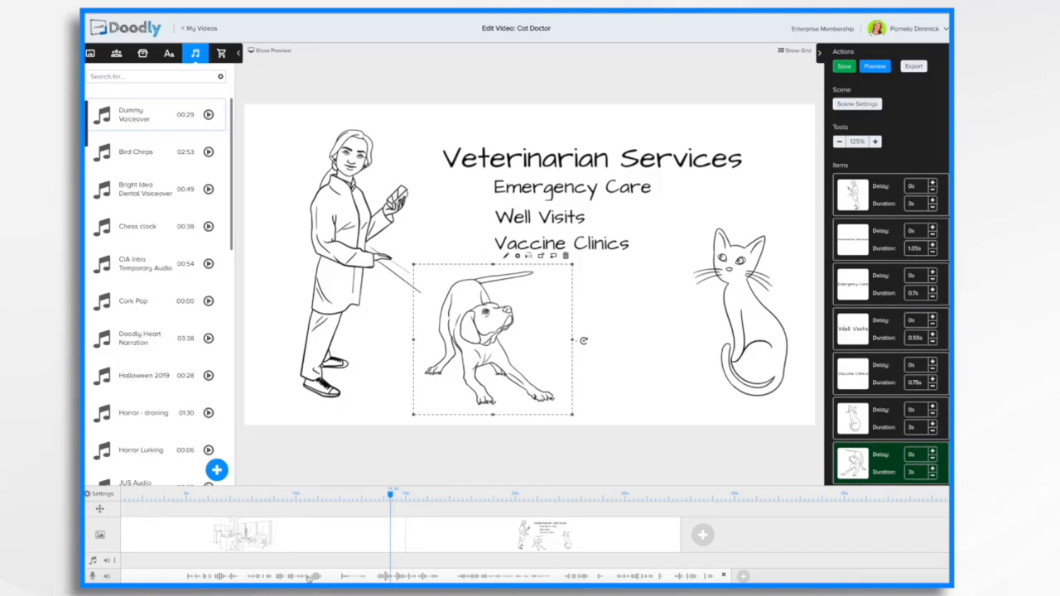
pyautogui.moveTo(310, 579); pyautogui.dragTo(299, 574)
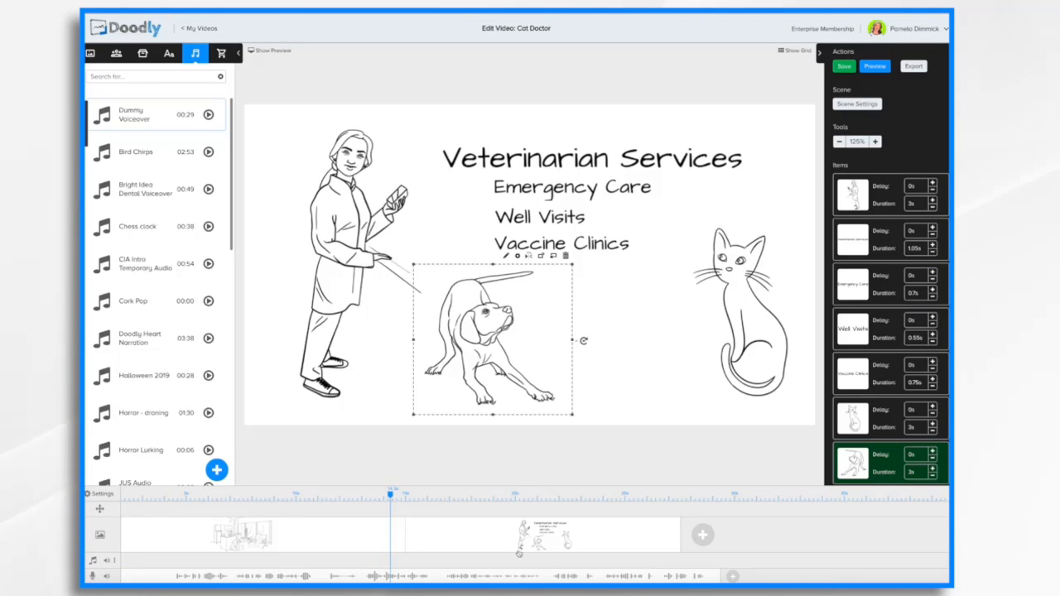
pyautogui.moveTo(498, 576); pyautogui.dragTo(526, 573)
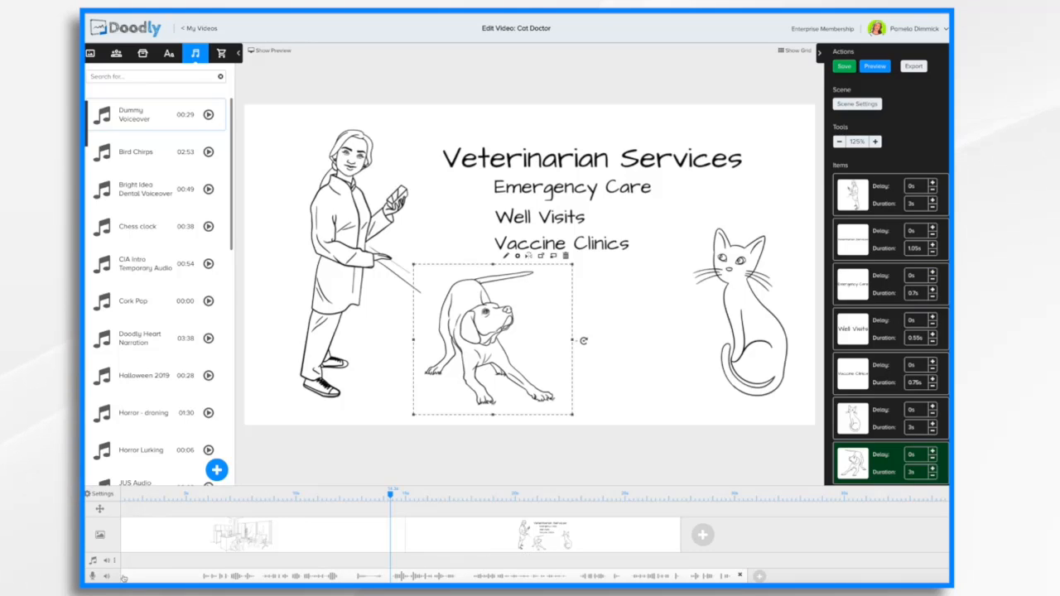
pyautogui.moveTo(123, 577); pyautogui.dragTo(156, 578)
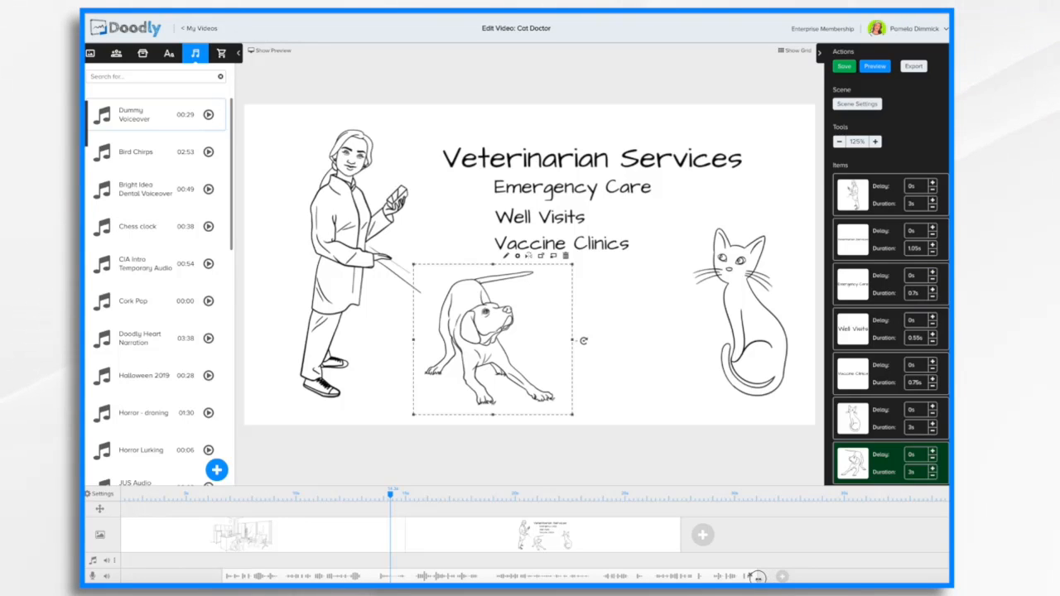
pyautogui.moveTo(762, 577); pyautogui.dragTo(432, 577)
pyautogui.moveTo(389, 494); pyautogui.dragTo(258, 501)
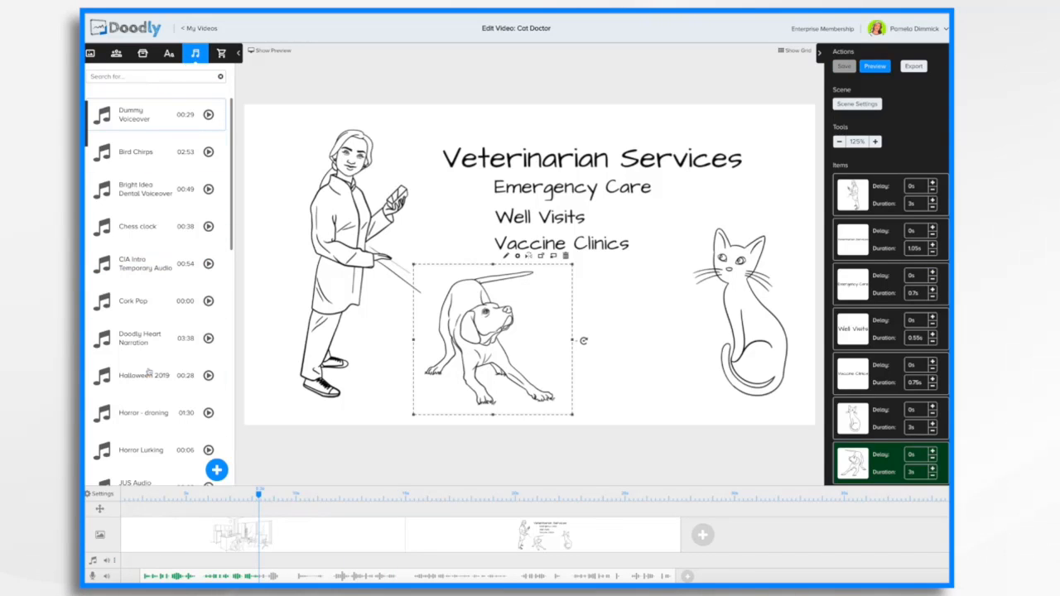
# Look through the sound library's list of available recordings and music tracks
pyautogui.scroll(-15, 149, 348)
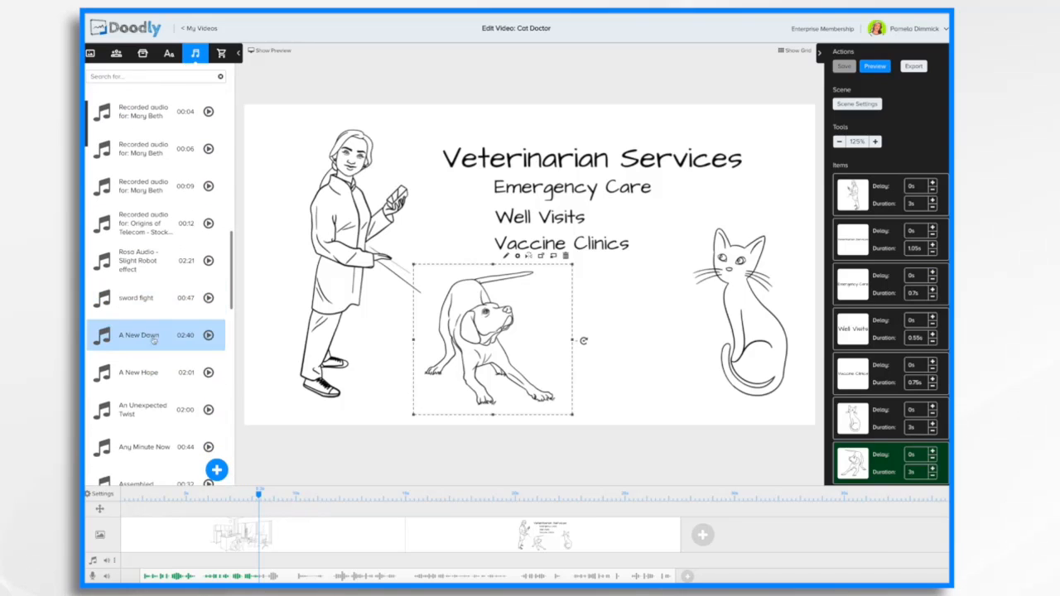
pyautogui.scroll(-3, 157, 431)
pyautogui.scroll(-3, 157, 432)
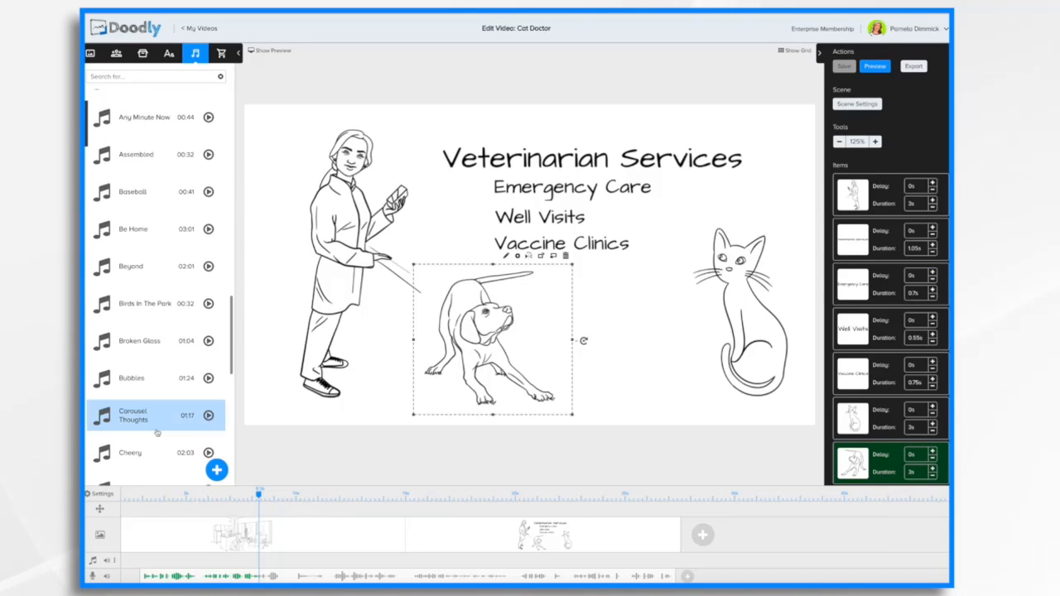
pyautogui.scroll(-1, 157, 432)
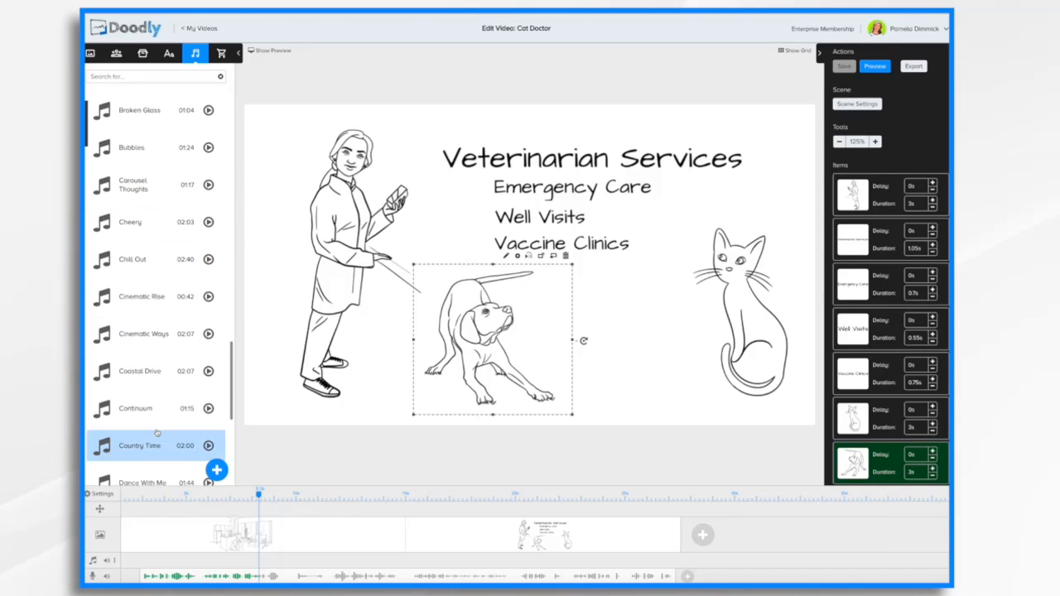
pyautogui.scroll(-5, 157, 432)
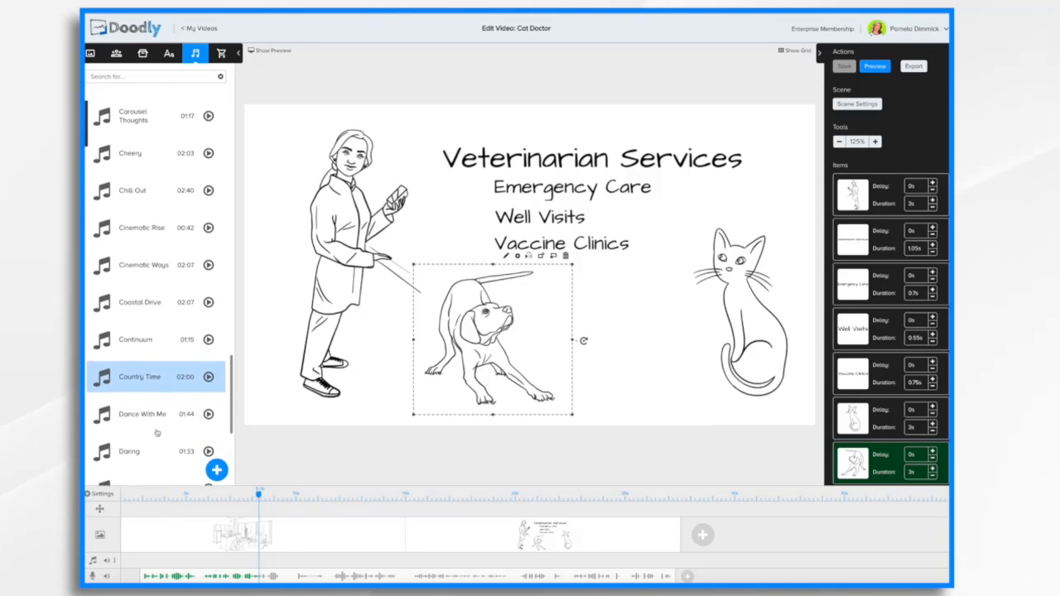
pyautogui.scroll(3, 157, 432)
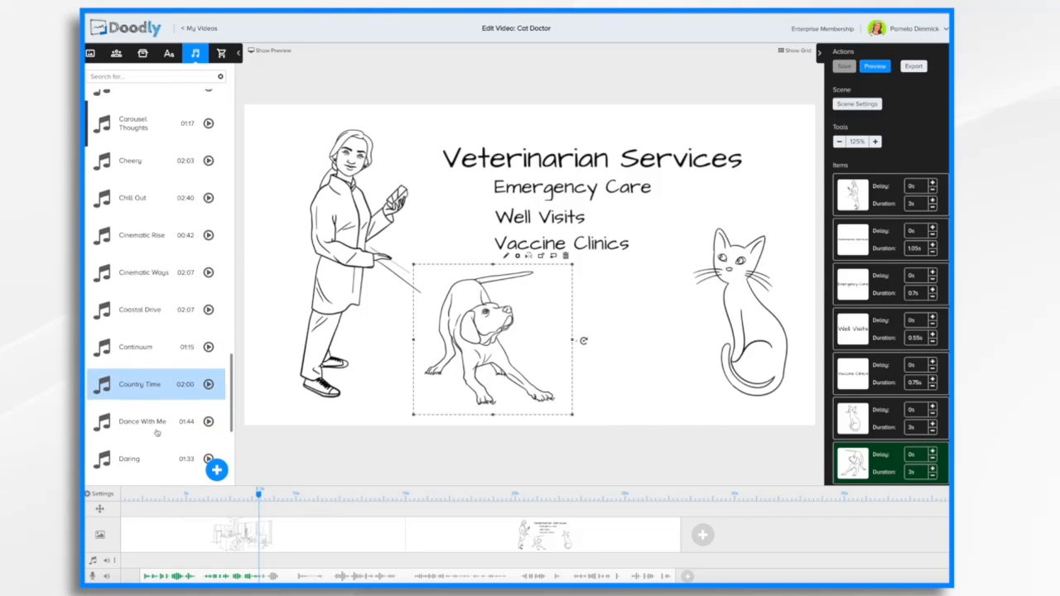
pyautogui.scroll(-10, 157, 433)
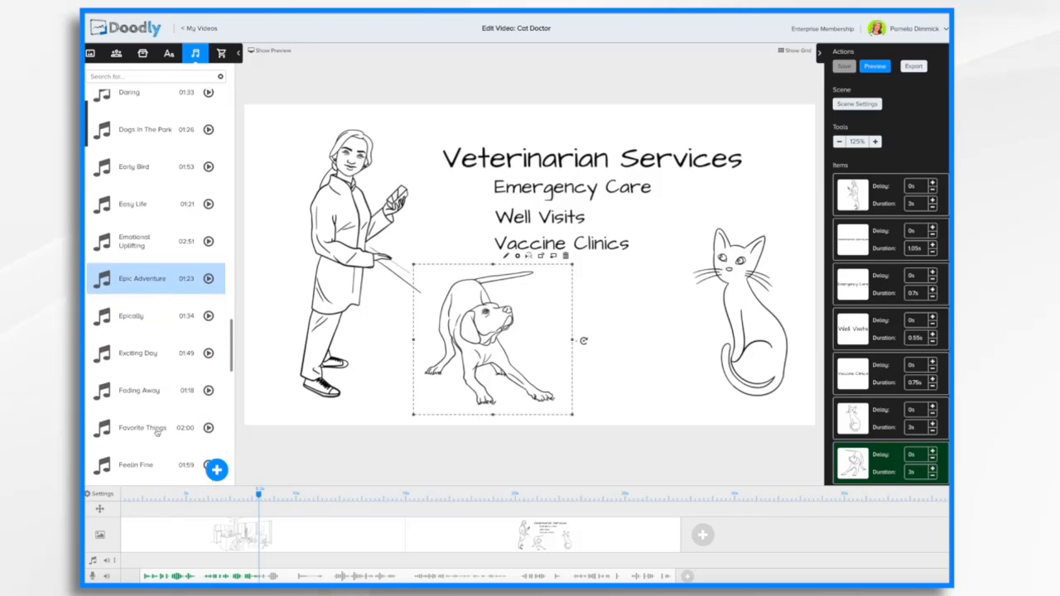
pyautogui.scroll(-10, 156, 433)
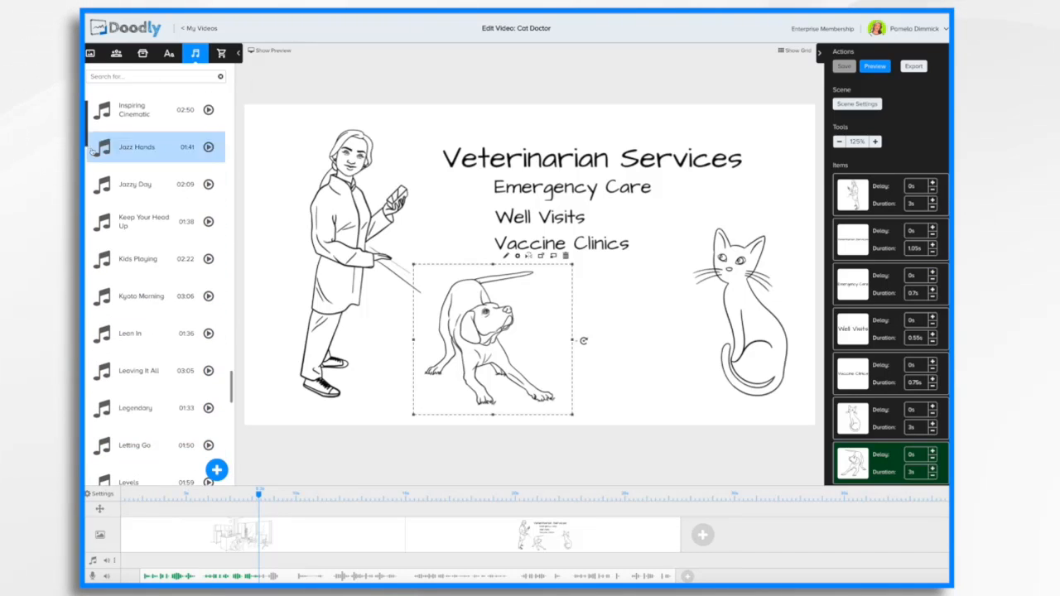
# Filter the sound library to the Music category, add Assembled to the music track, and save the video
pyautogui.click(86, 130)
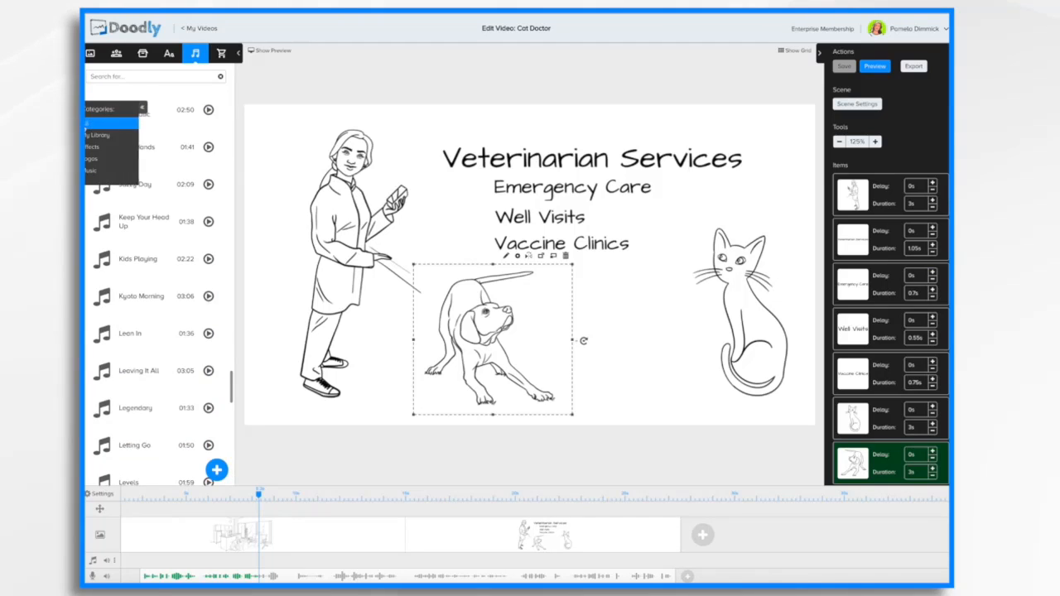
pyautogui.click(91, 170)
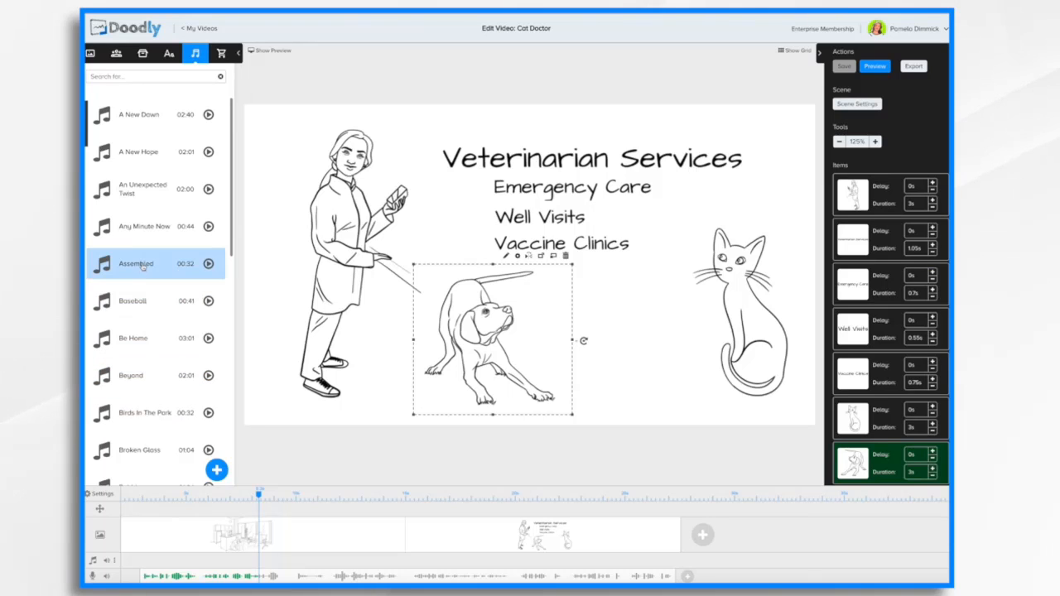
pyautogui.moveTo(141, 264); pyautogui.dragTo(178, 561)
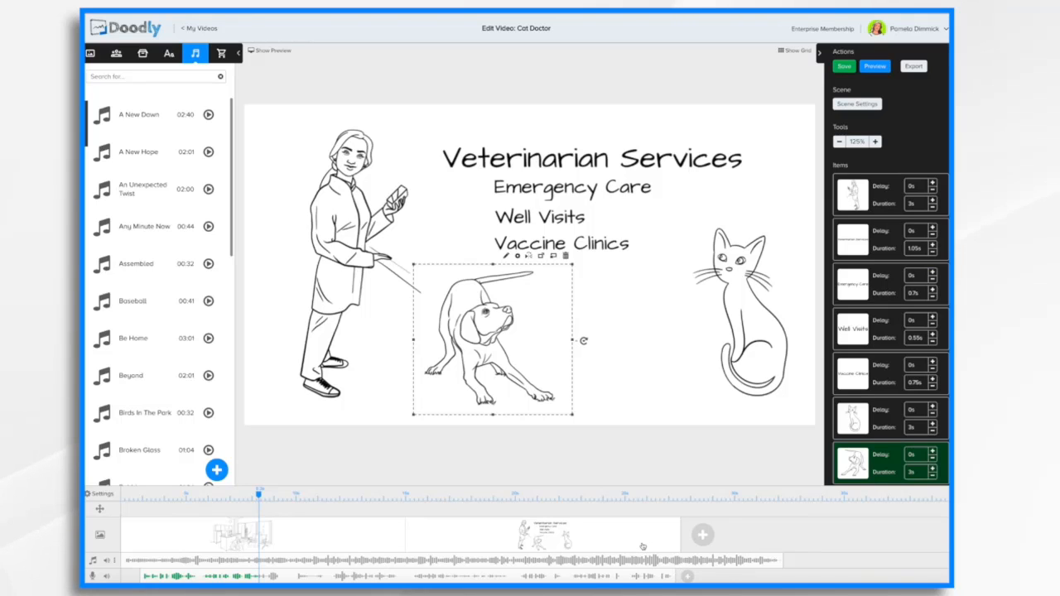
pyautogui.hotkey('ctrl', 's')
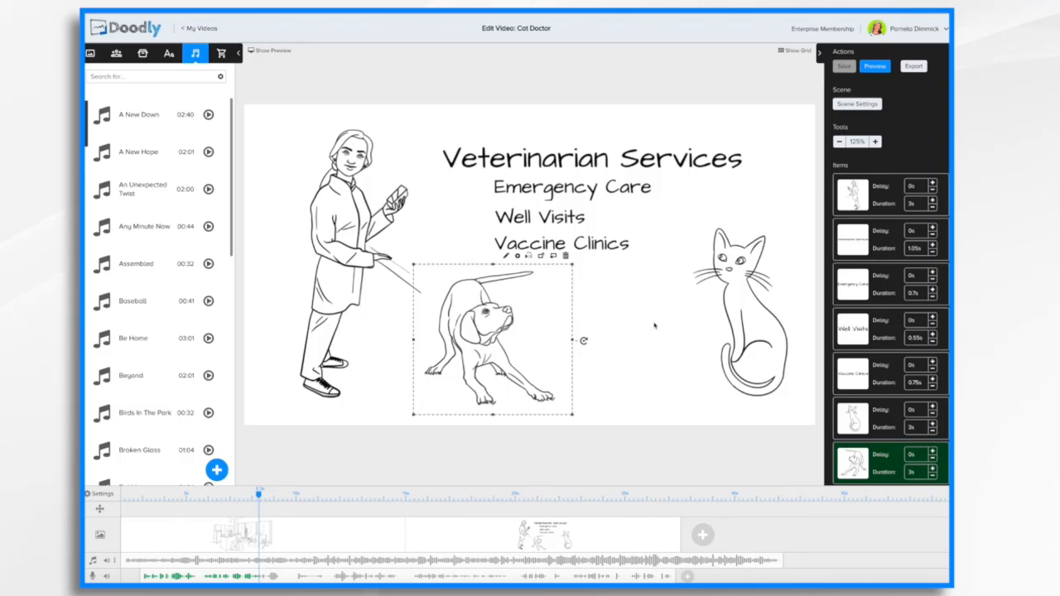
# Try an extra end time of 5s on the Veterinarian Services scene and shorten it back to its original length
pyautogui.click(865, 106)
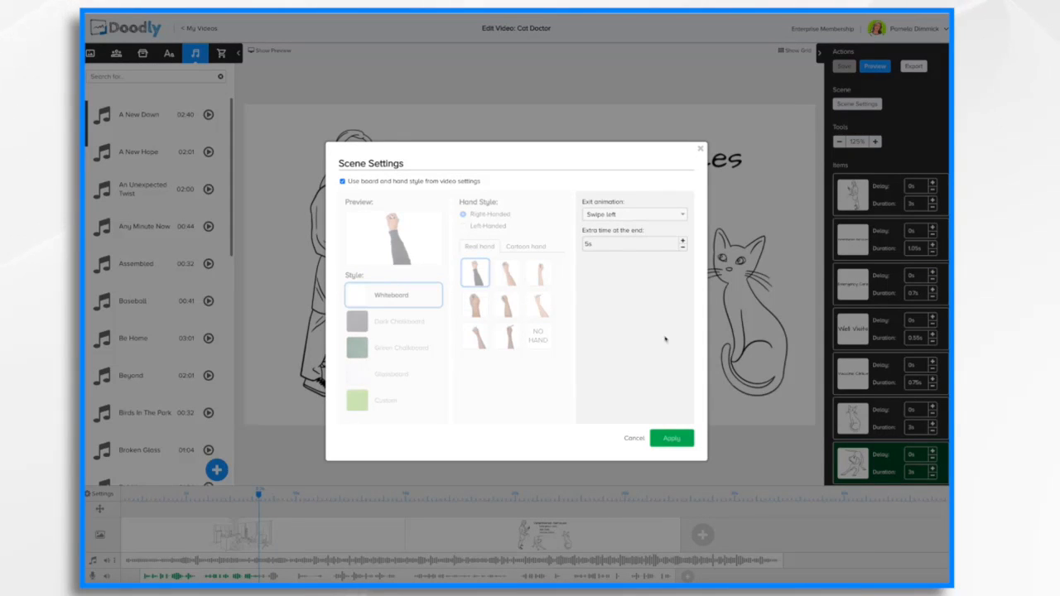
pyautogui.click(681, 439)
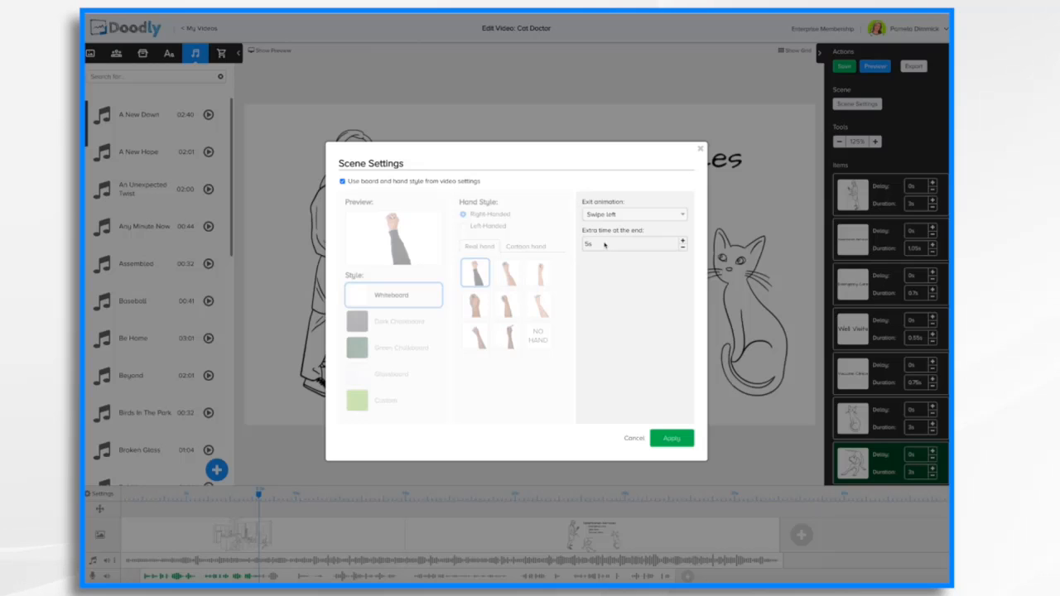
pyautogui.press('BackSpace')
pyautogui.press('BackSpace')
pyautogui.click(672, 437)
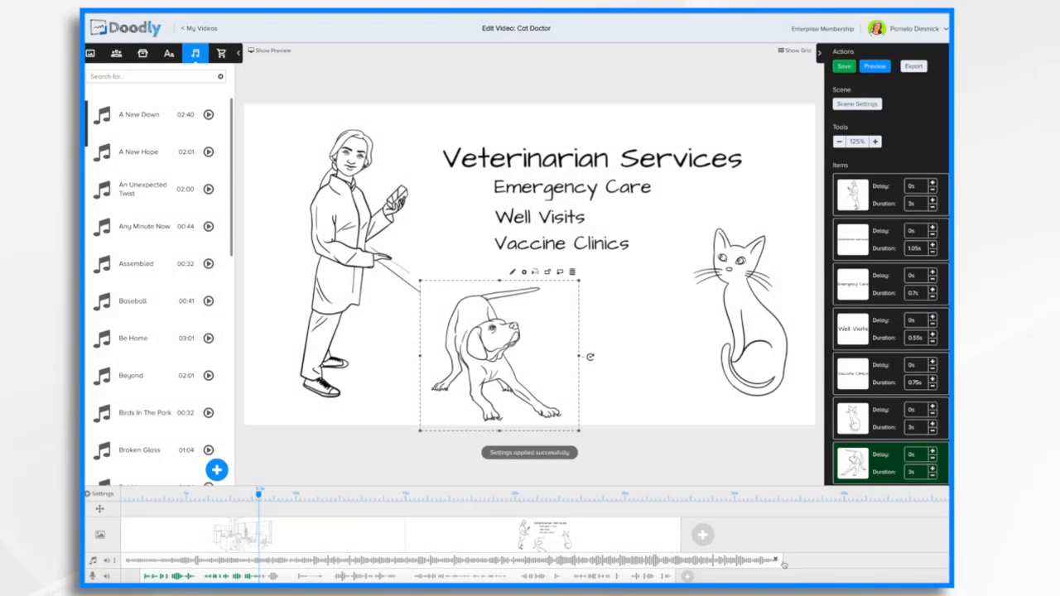
# Trim the music clip to the end of the second scene and give it a fade-out, lengthened toward the clip's start
pyautogui.moveTo(768, 564); pyautogui.dragTo(680, 561)
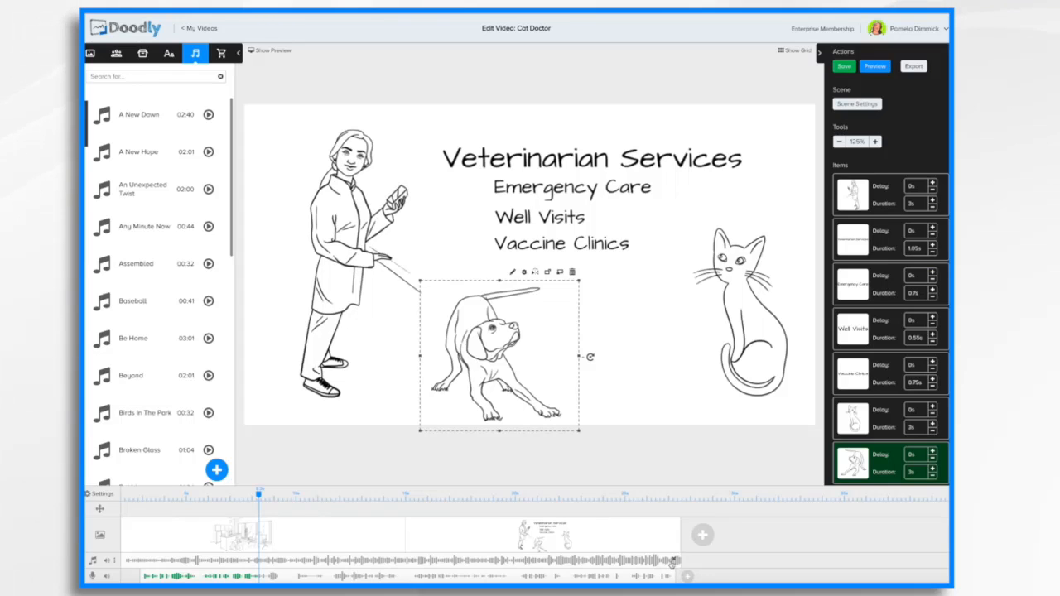
pyautogui.rightClick(672, 561)
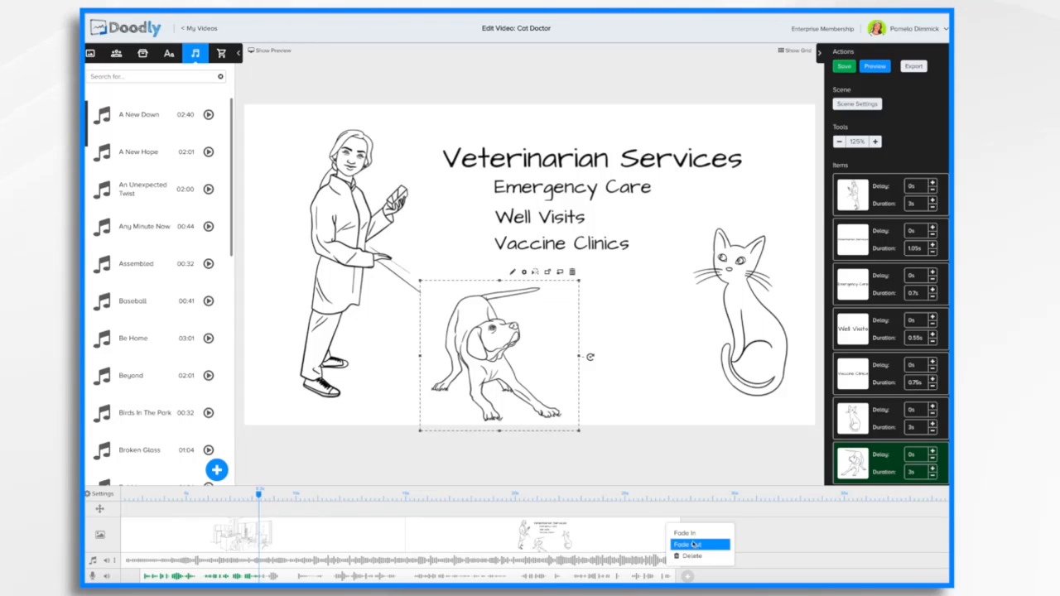
pyautogui.click(696, 545)
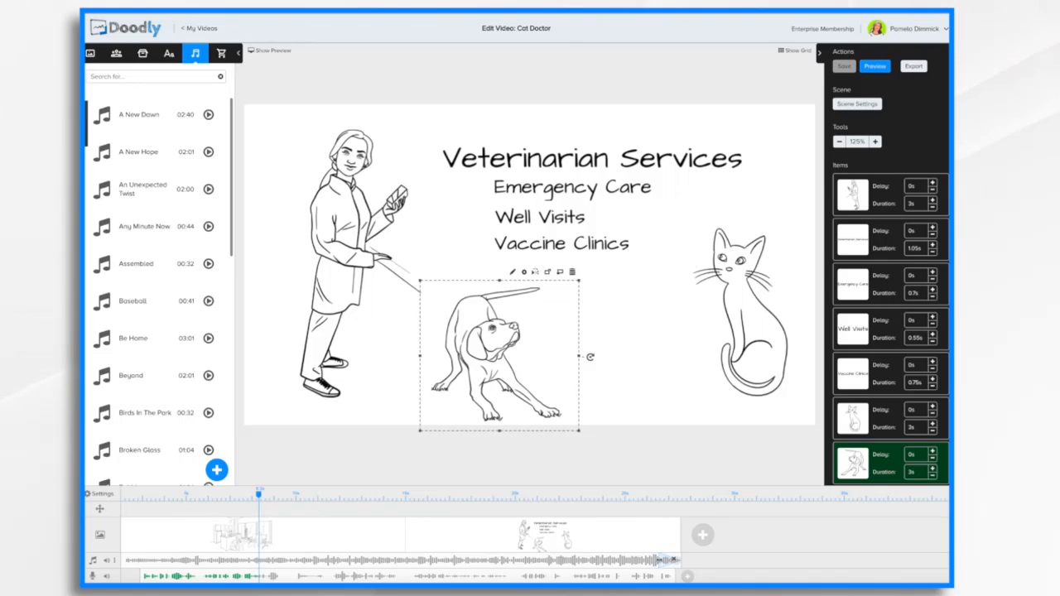
pyautogui.moveTo(663, 560); pyautogui.dragTo(613, 561)
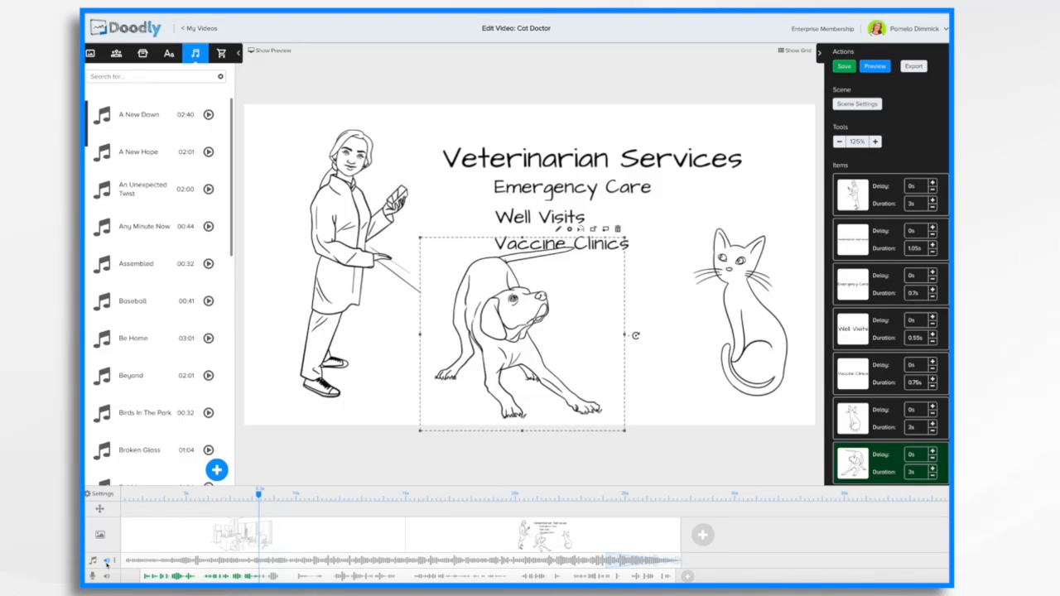
# Lower the volume of the music track and add a second music track to the timeline
pyautogui.click(106, 563)
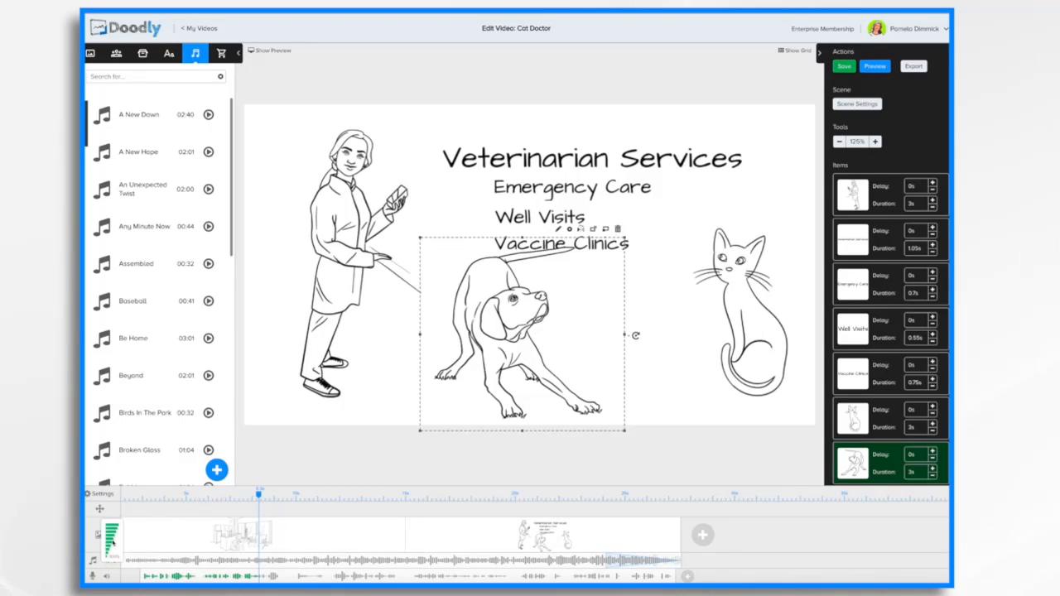
pyautogui.moveTo(114, 527); pyautogui.dragTo(110, 551)
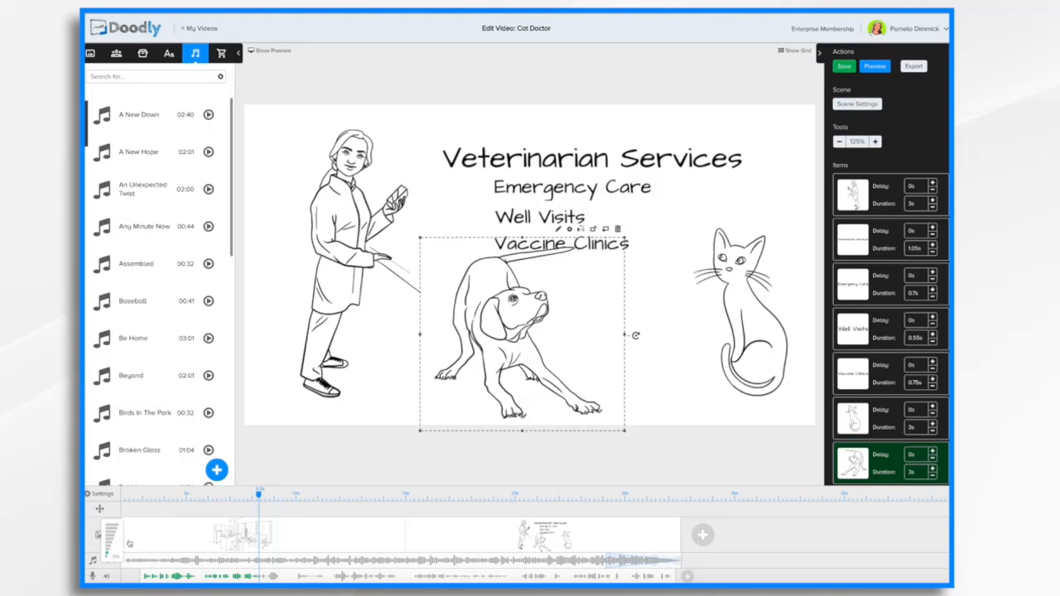
pyautogui.click(304, 520)
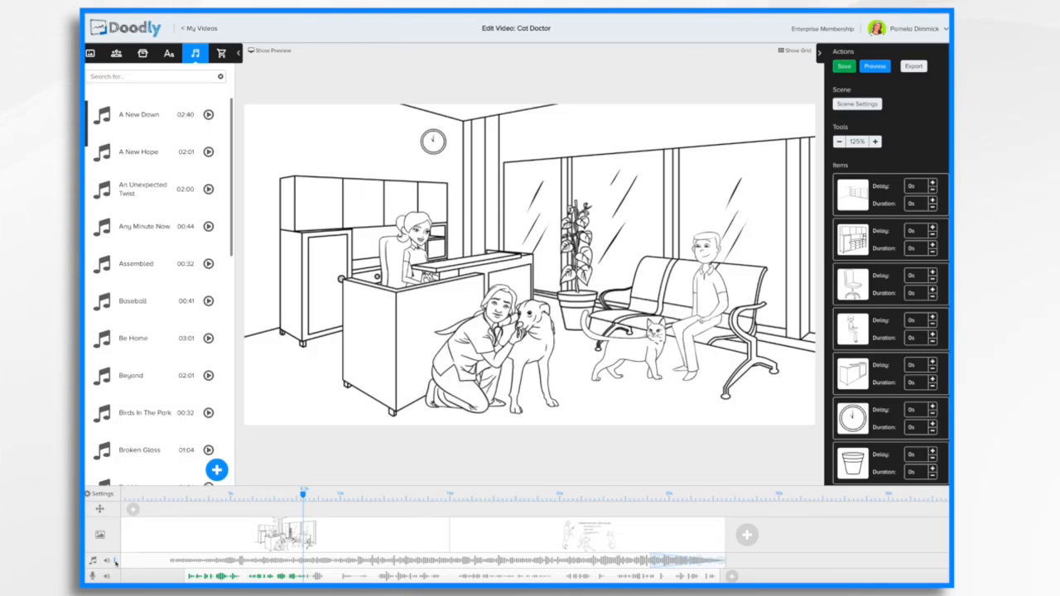
pyautogui.rightClick(115, 562)
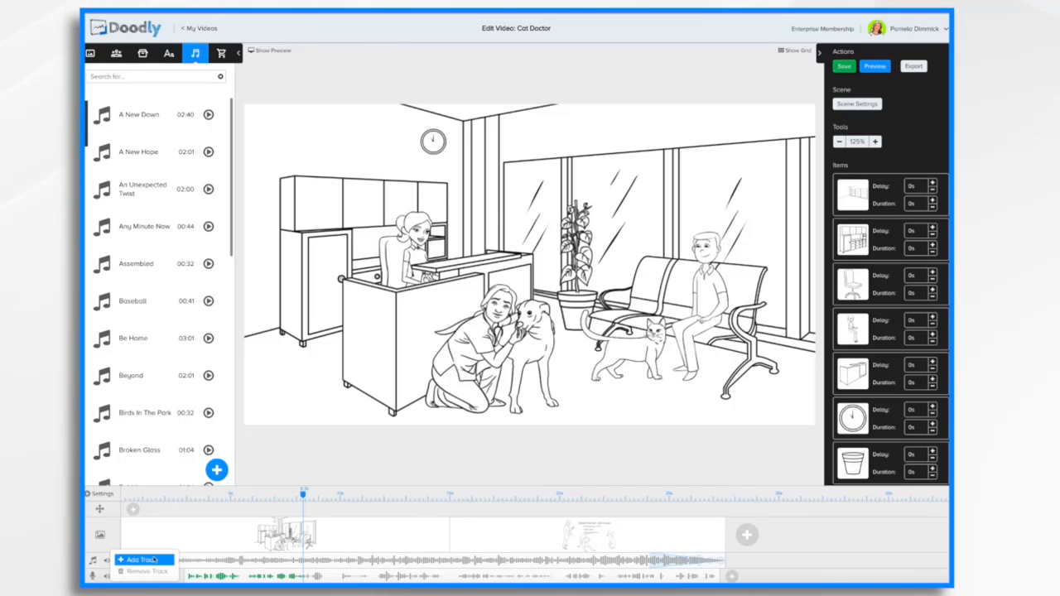
pyautogui.click(141, 561)
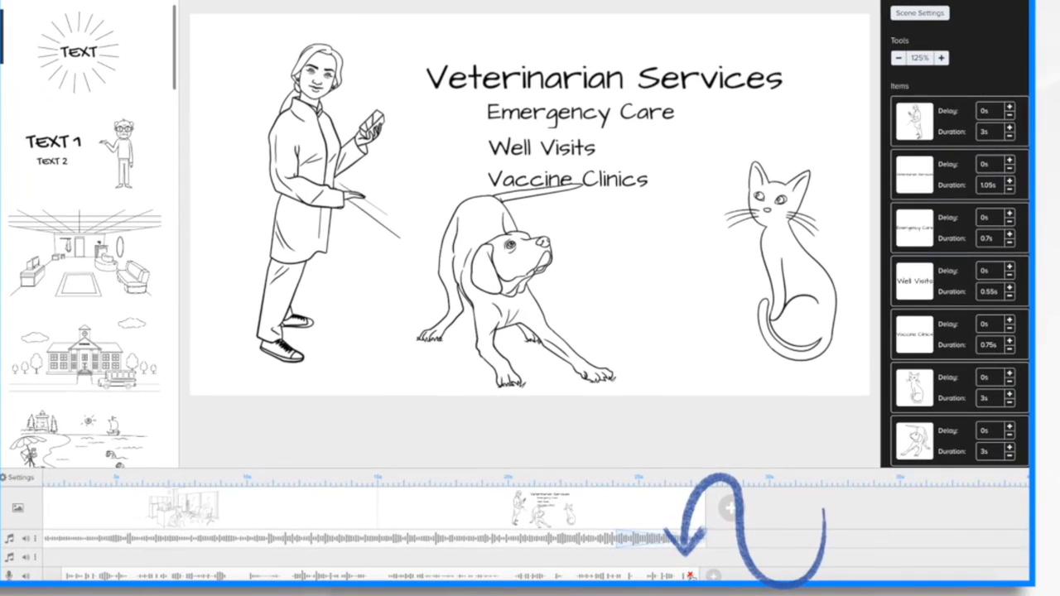
# Remove the voiceover clip from its track and open a new voice recording at the track's start
pyautogui.click(690, 574)
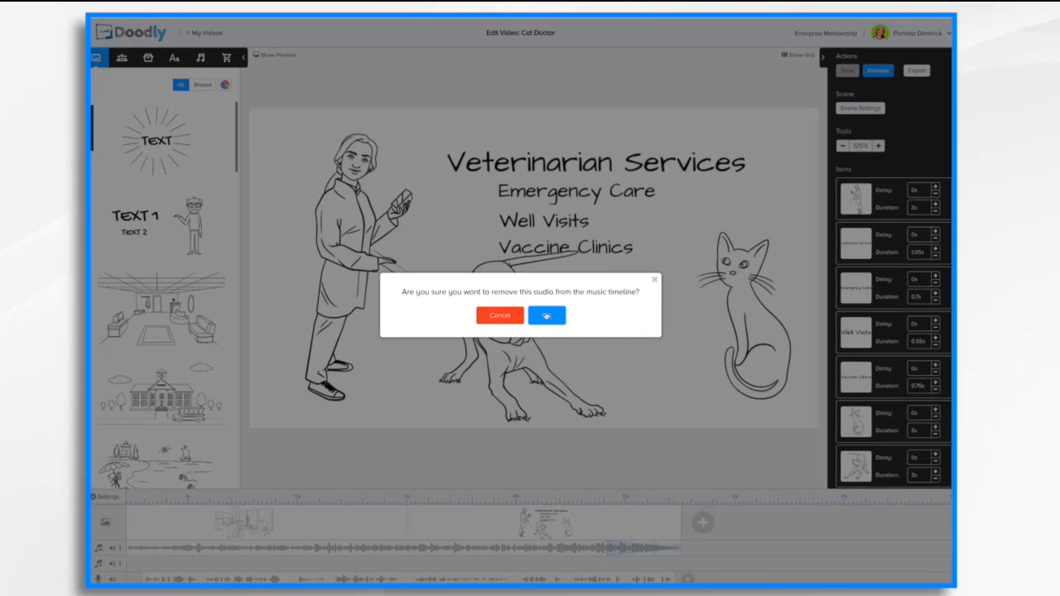
pyautogui.click(547, 316)
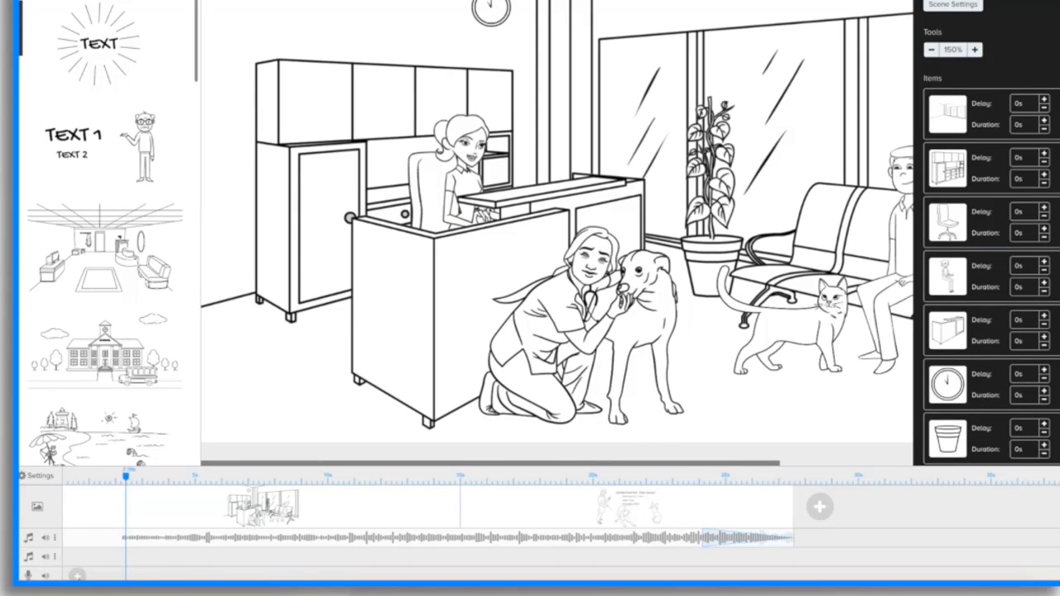
pyautogui.click(77, 576)
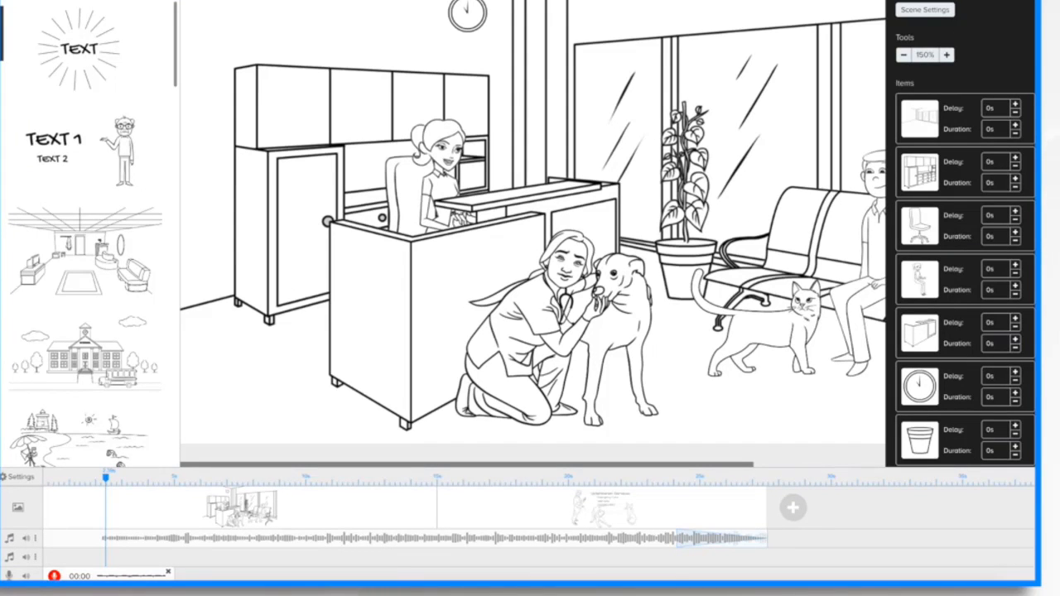
# Record a voiceover running just past the end of the first scene and move the playhead back near its start for playback
pyautogui.click(54, 576)
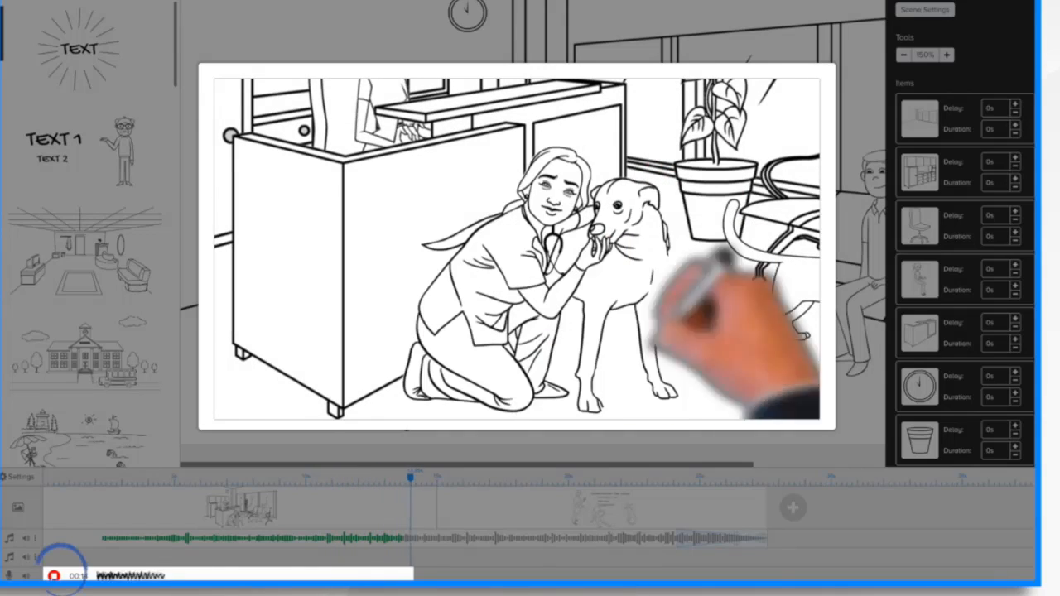
pyautogui.click(55, 575)
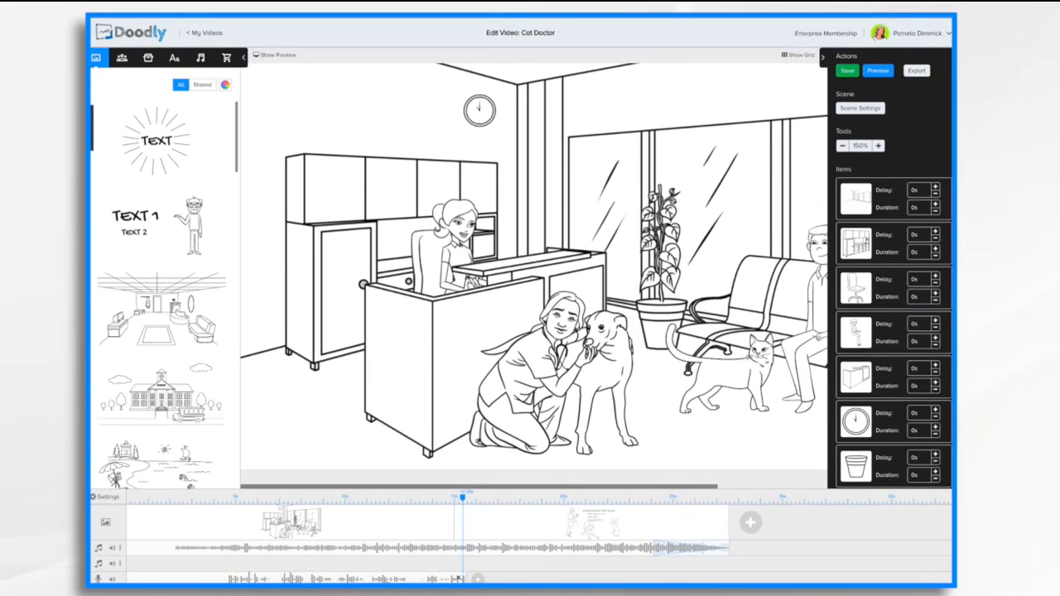
pyautogui.moveTo(462, 497); pyautogui.dragTo(219, 511)
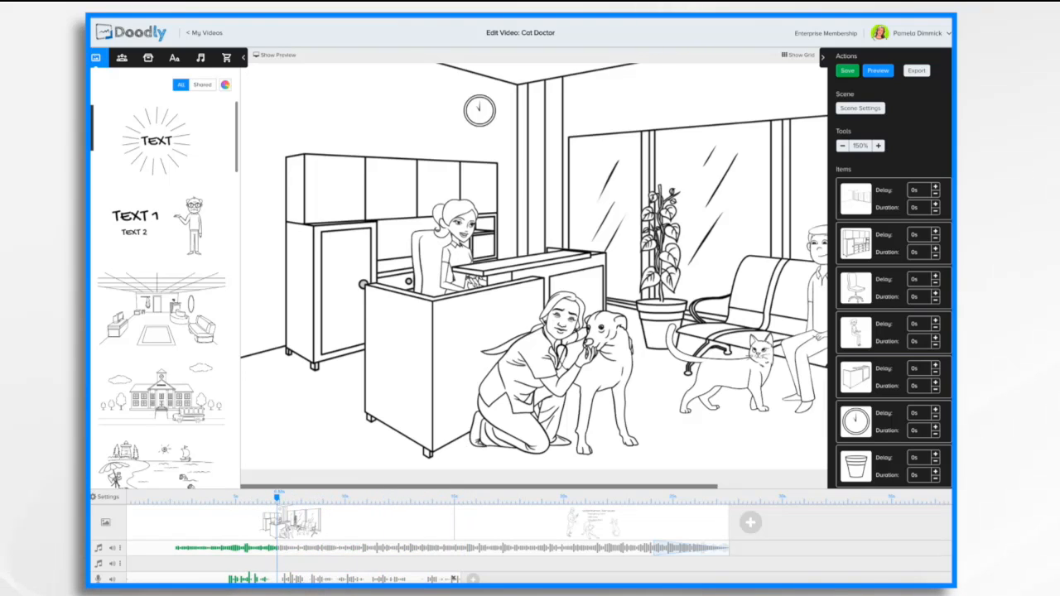
# Trim the beginning and end of the recorded voiceover clip and shift the clip slightly earlier on its track
pyautogui.moveTo(127, 577); pyautogui.dragTo(224, 577)
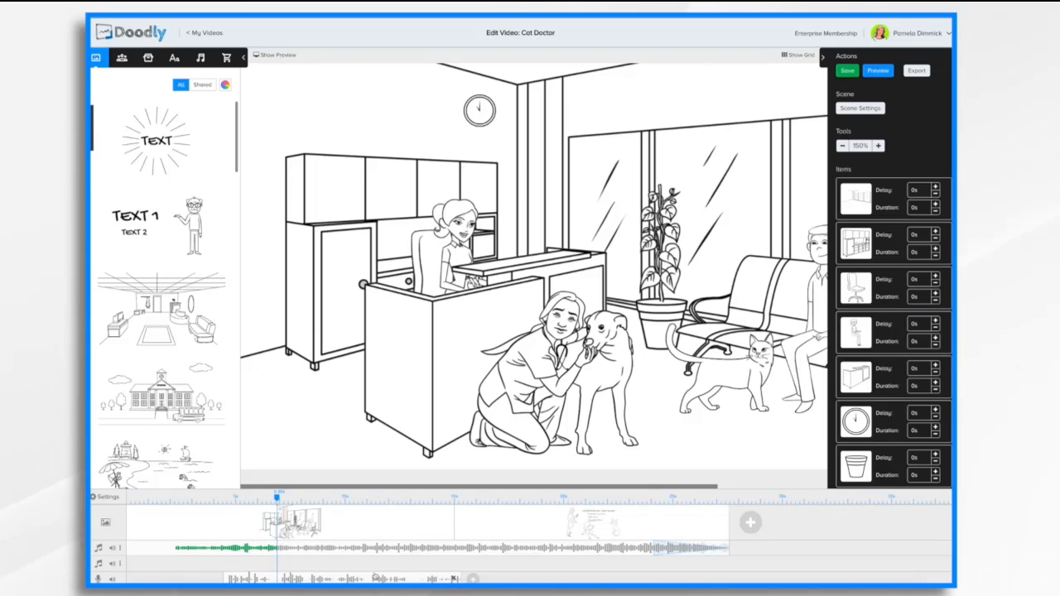
pyautogui.moveTo(454, 579); pyautogui.dragTo(412, 579)
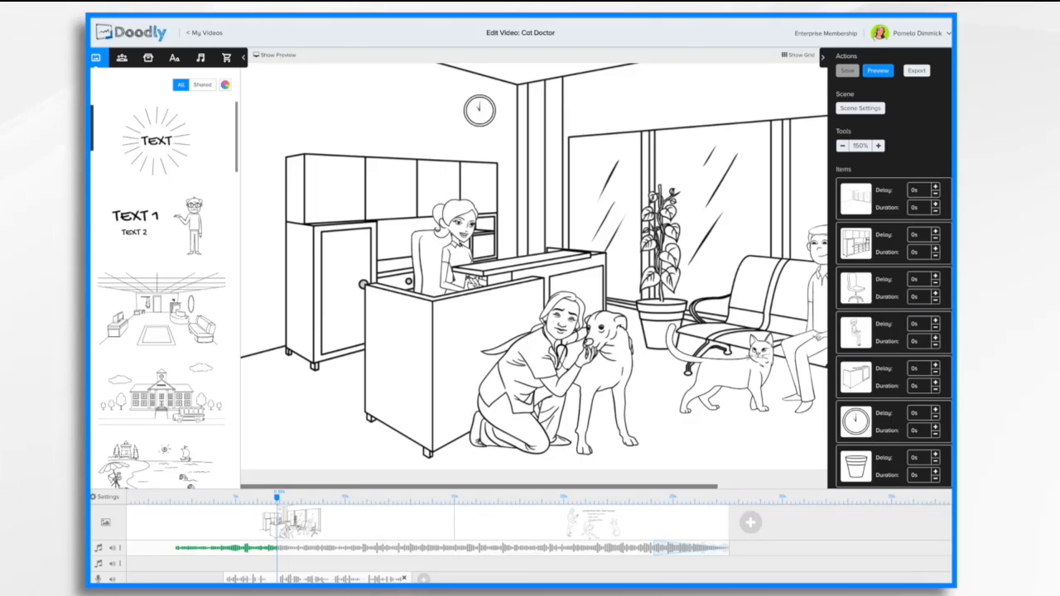
pyautogui.moveTo(324, 578); pyautogui.dragTo(306, 578)
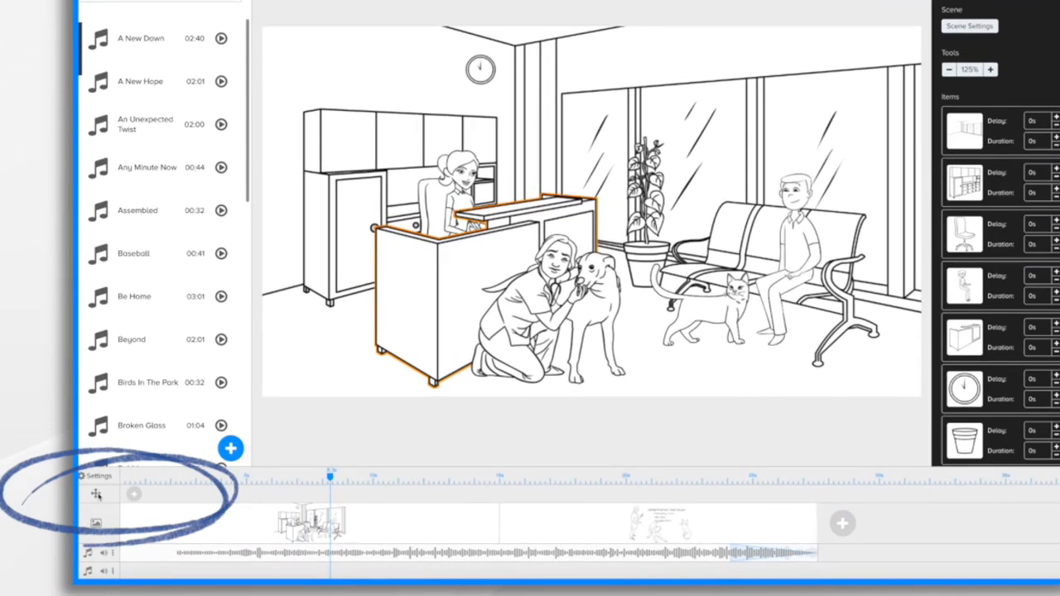
# Add a pan and zoom effect at the start of the timeline, open its settings and unlock the start frame
pyautogui.click(135, 495)
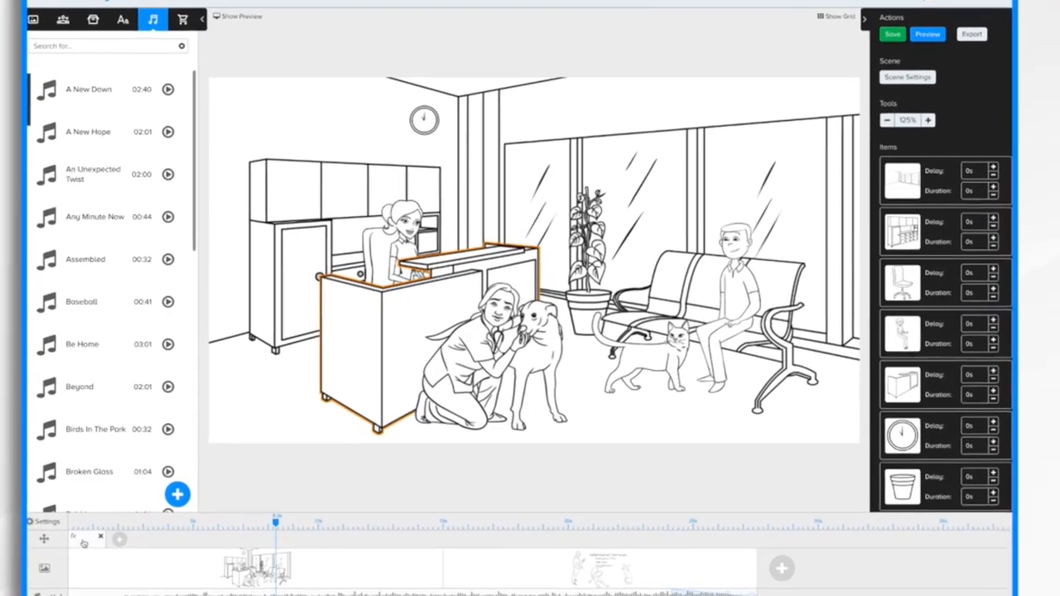
pyautogui.click(140, 511)
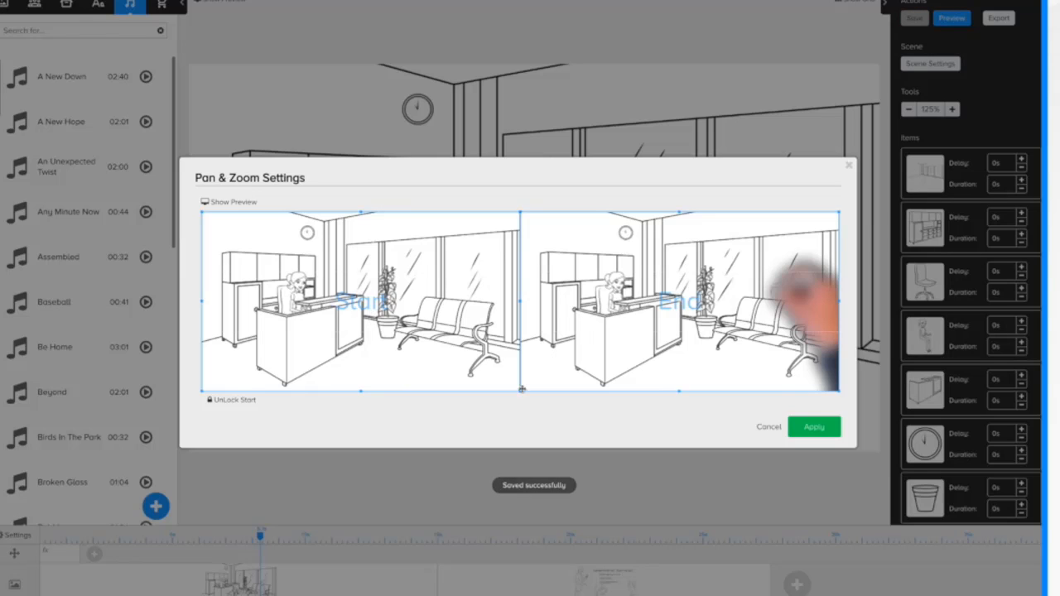
pyautogui.click(225, 403)
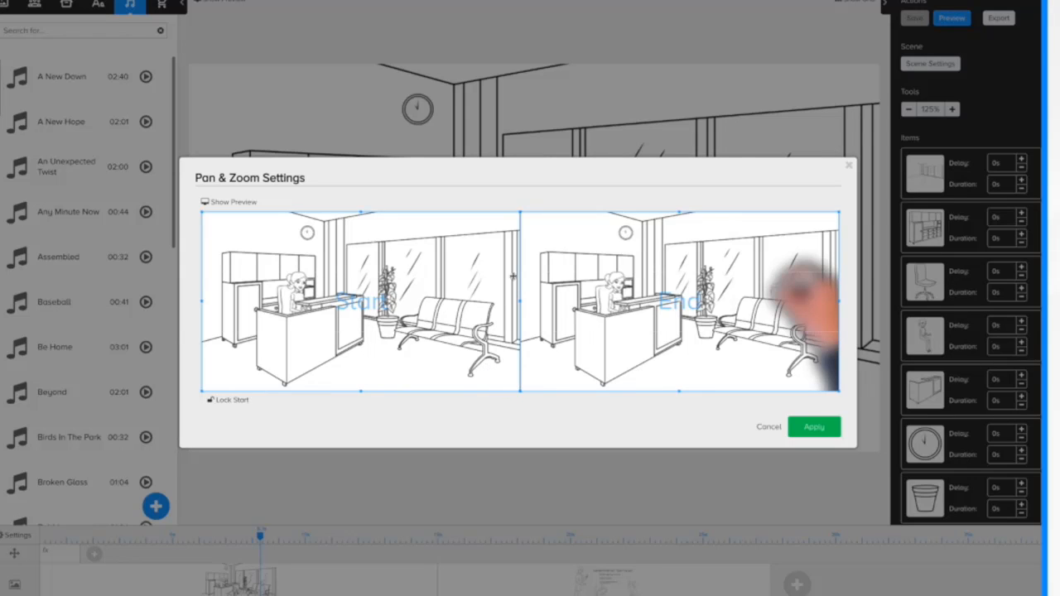
# Shrink the Start frame around the receptionist's desk and cabinets, reposition it to include the clock, and apply the pan and zoom
pyautogui.moveTo(362, 213); pyautogui.dragTo(379, 243)
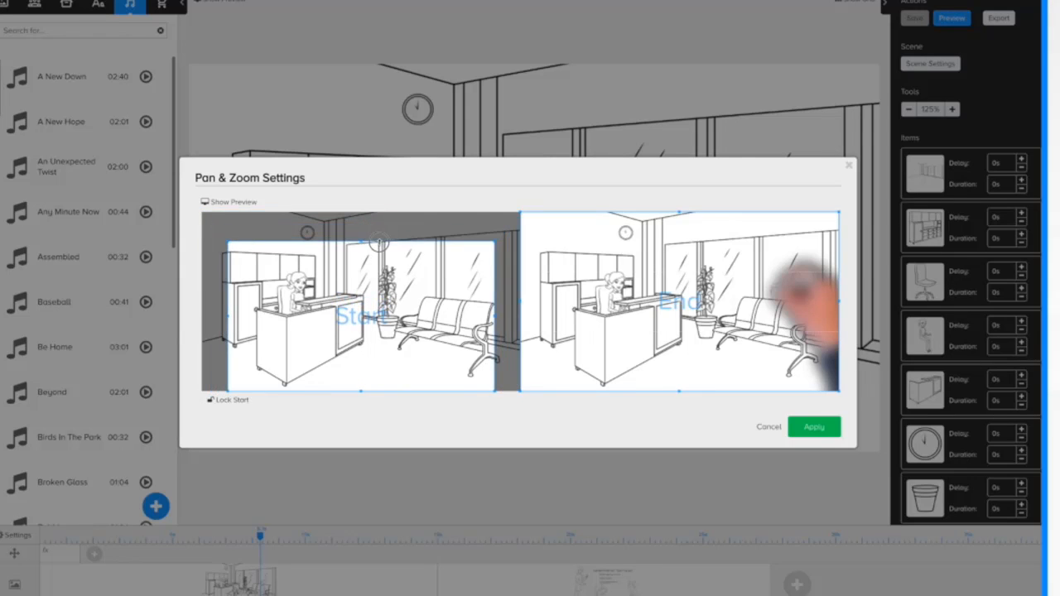
pyautogui.moveTo(418, 309); pyautogui.dragTo(400, 284)
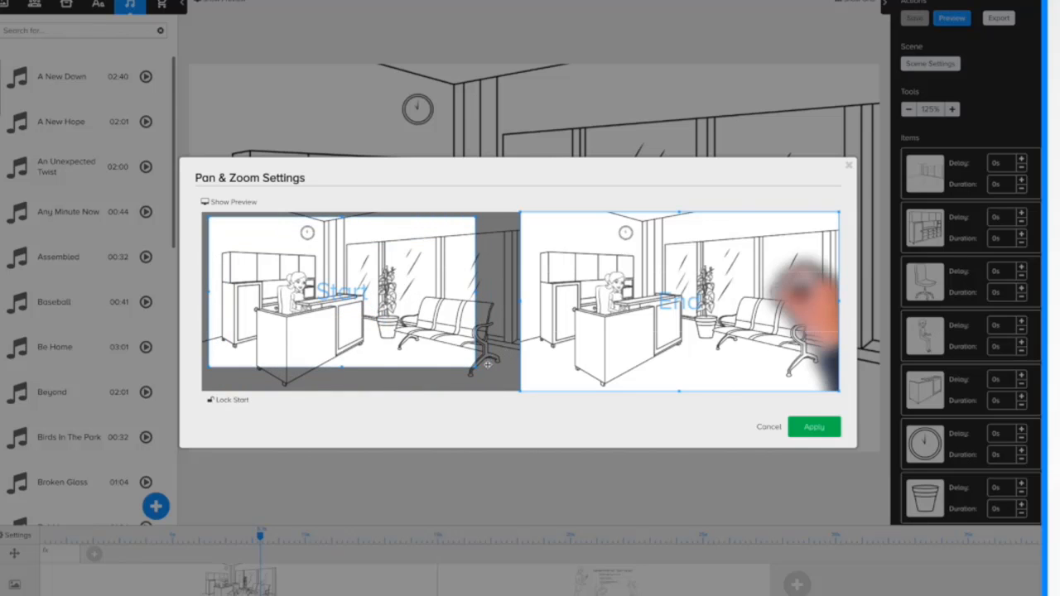
pyautogui.moveTo(475, 367); pyautogui.dragTo(438, 358)
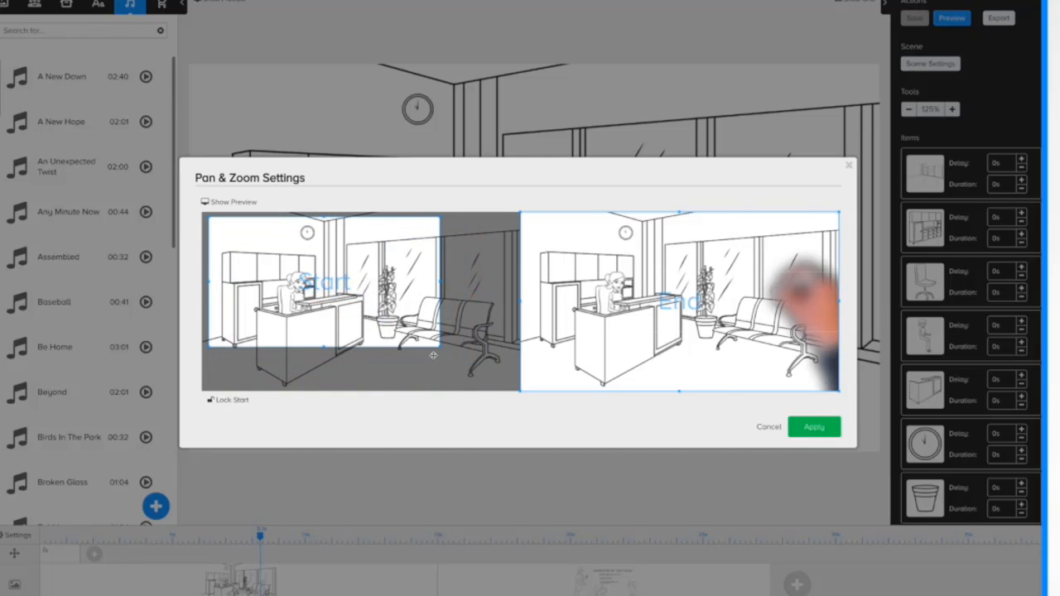
pyautogui.moveTo(354, 314); pyautogui.dragTo(355, 320)
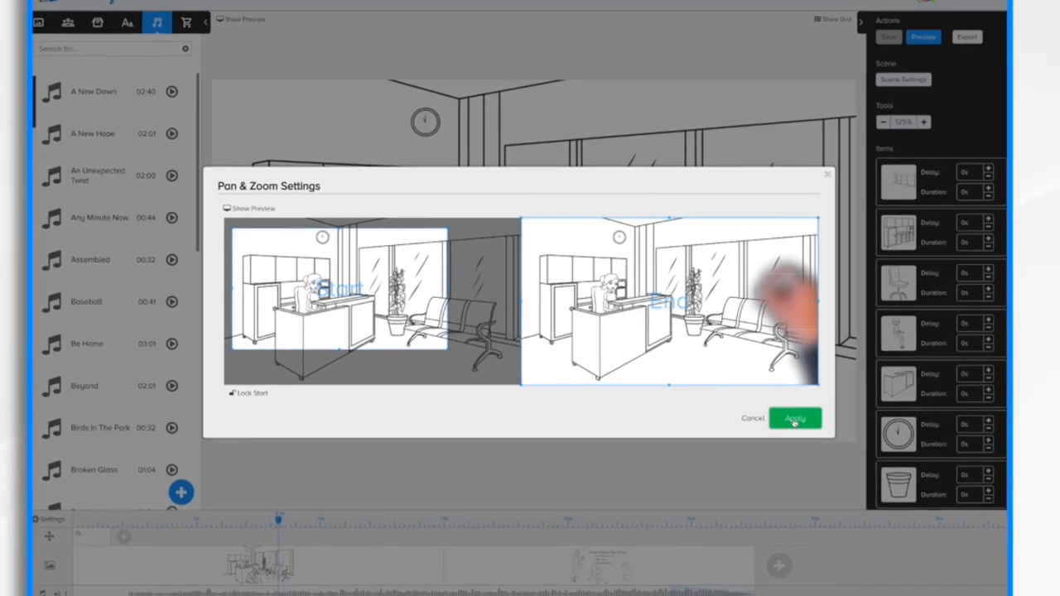
pyautogui.click(814, 429)
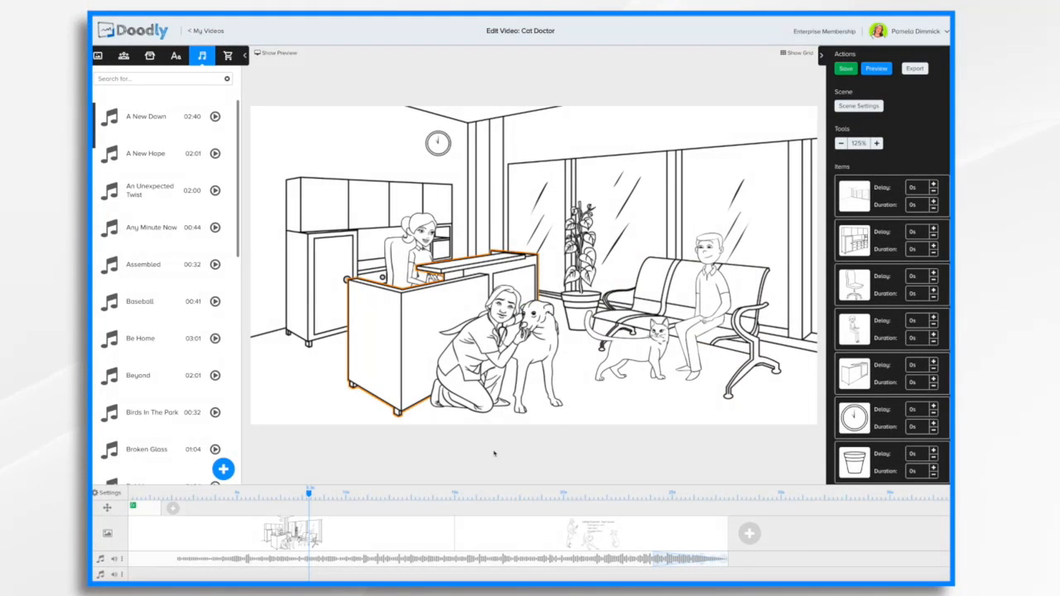
# Deselect the reception desk and preview the video to check the pan and zoom effect
pyautogui.click(494, 453)
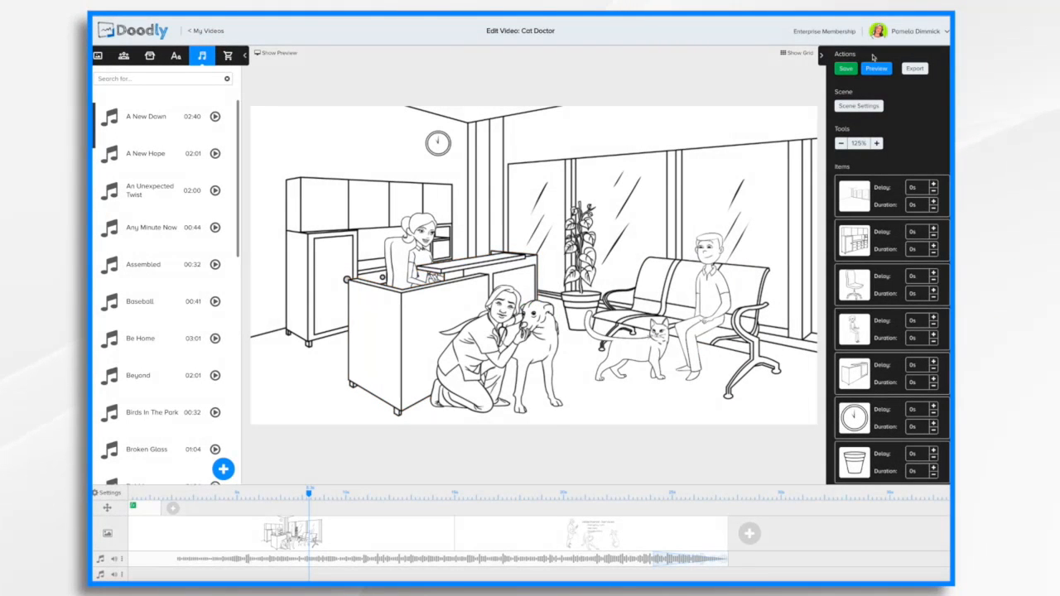
pyautogui.click(880, 69)
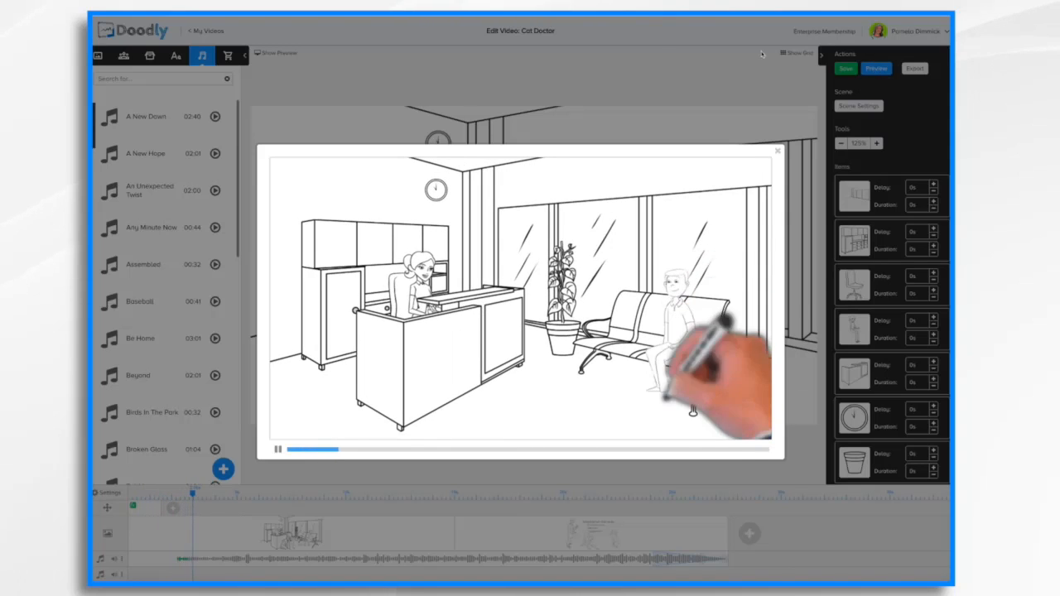
pyautogui.click(779, 152)
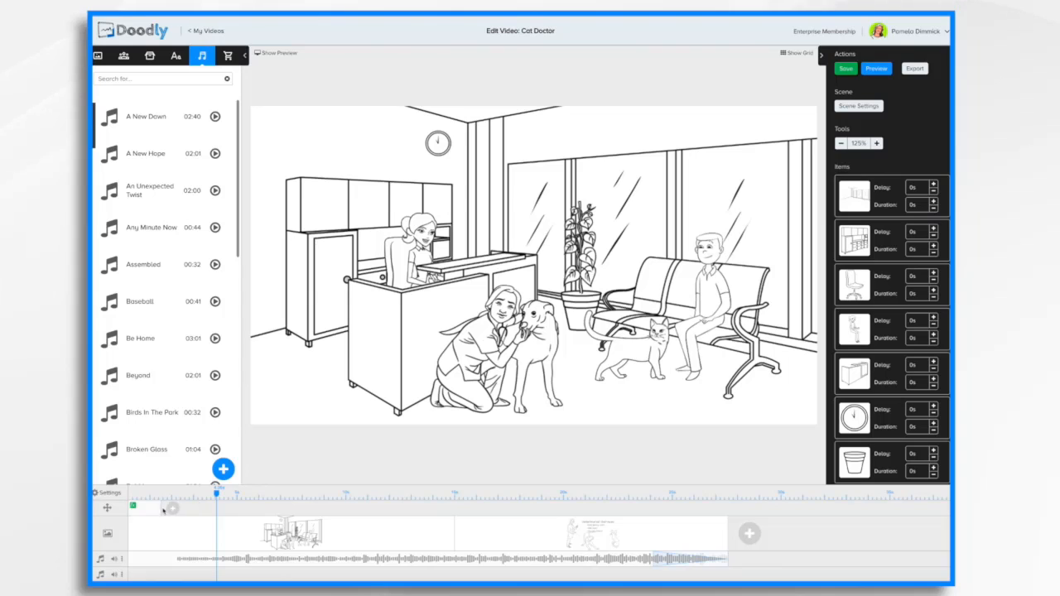
# Extend the pan and zoom clip to about 5 s on the timeline and preview the video again
pyautogui.moveTo(157, 508); pyautogui.dragTo(238, 513)
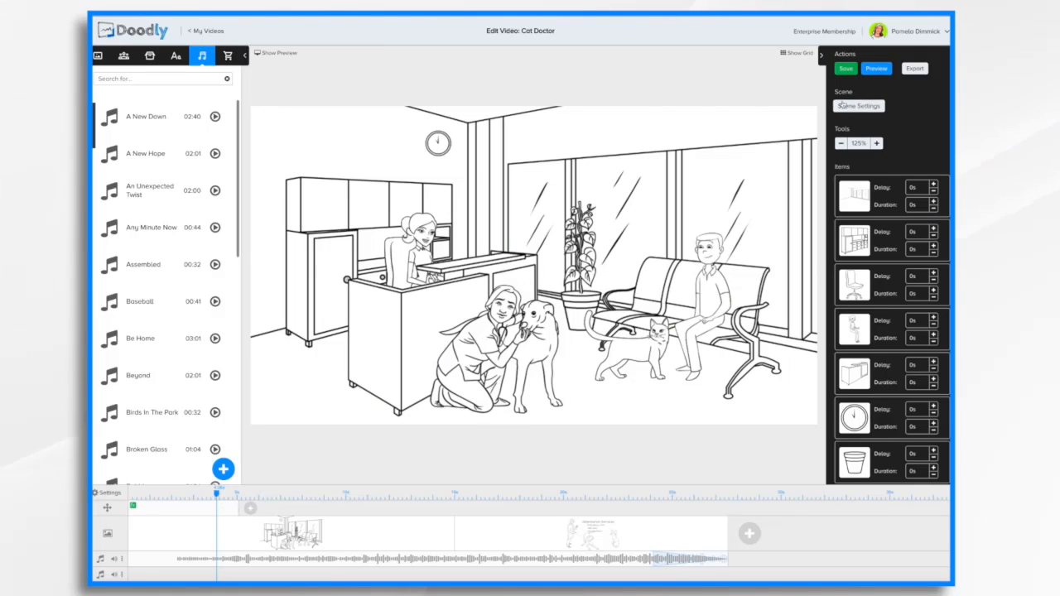
pyautogui.click(877, 69)
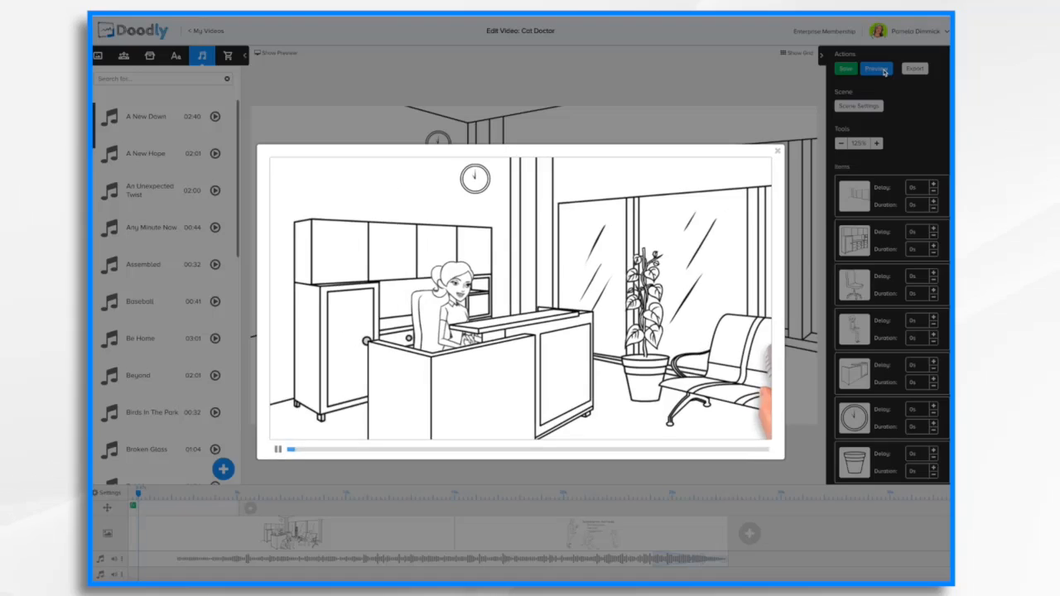